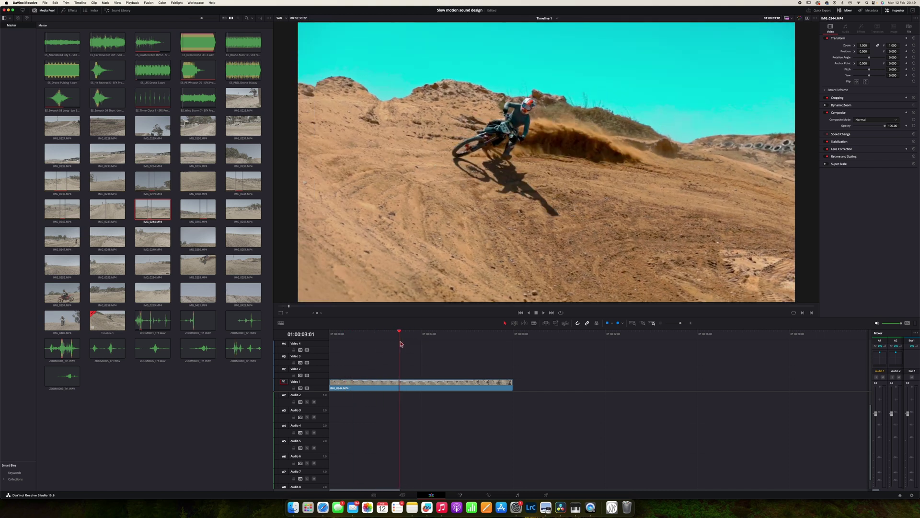
key(space)
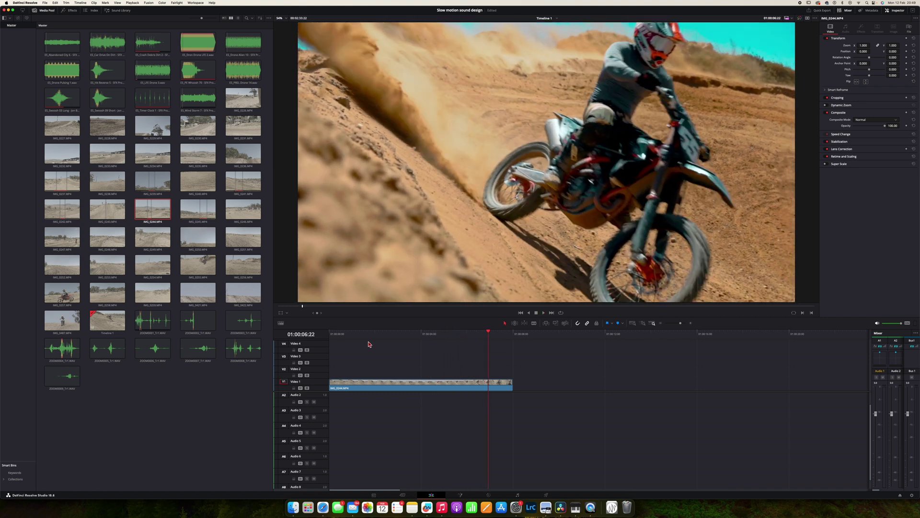
key(Home)
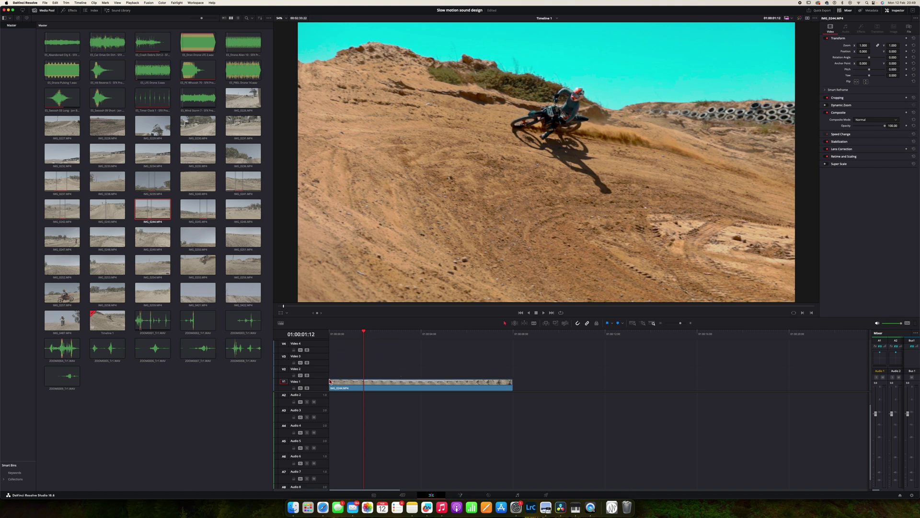
key(Home)
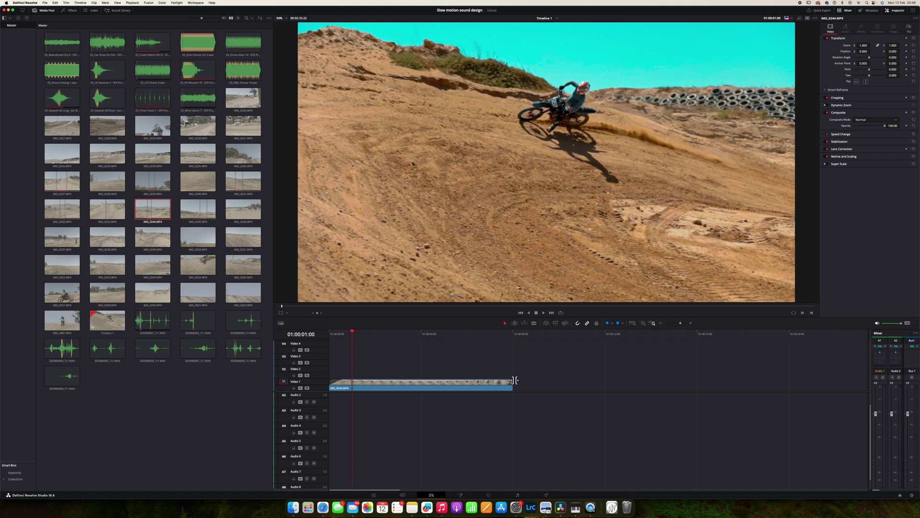
click(485, 345)
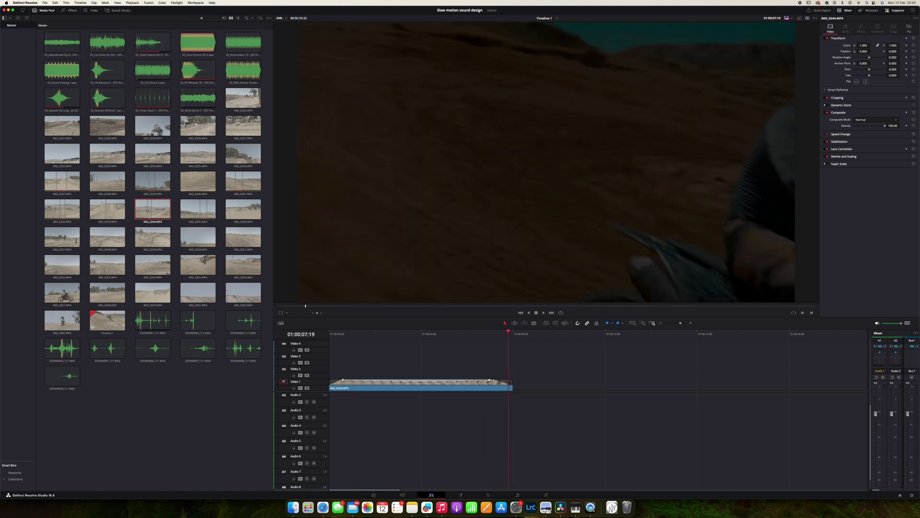
click(483, 338)
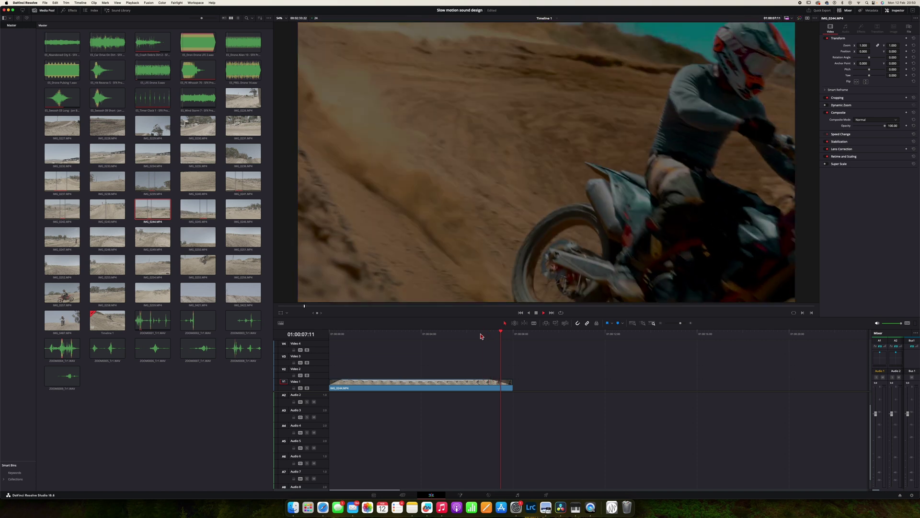
key(Home)
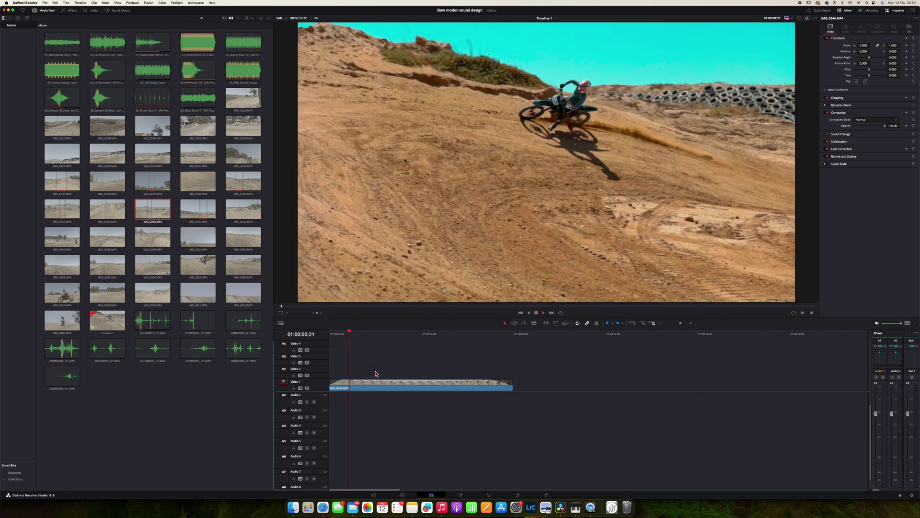
Enable Retime Controls and Retime Curve on IMG_0244.MP4, then scrub to the ramp point
right_click(403, 390)
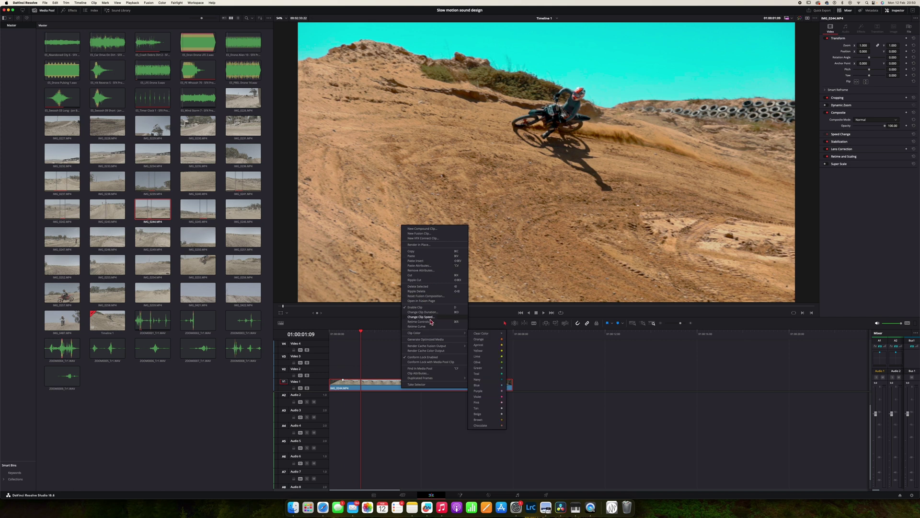
click(426, 322)
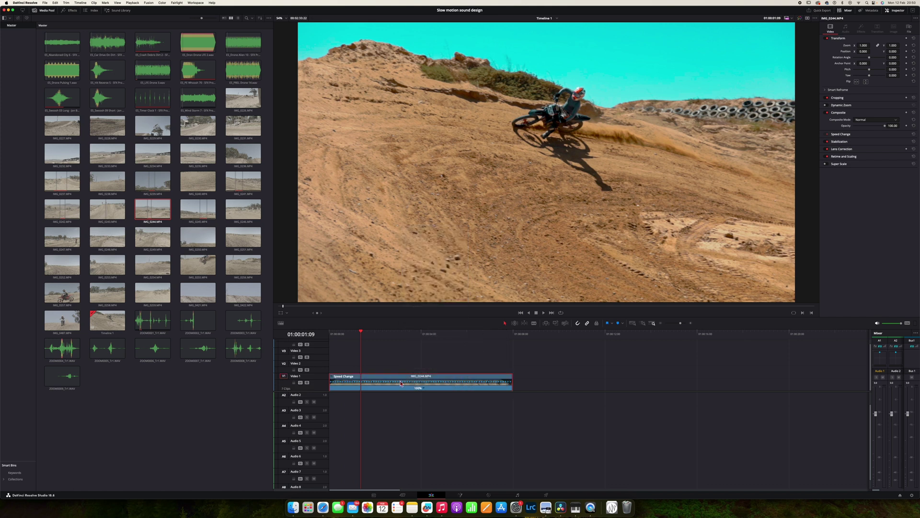
right_click(396, 389)
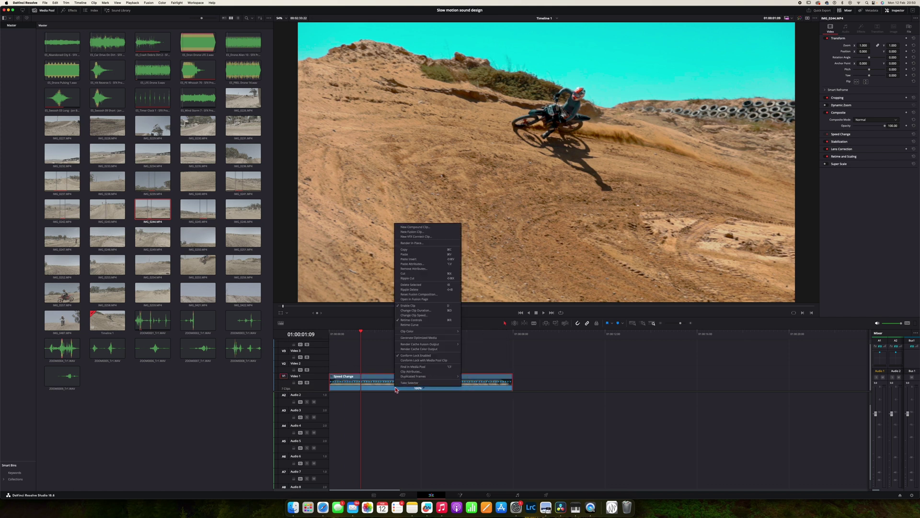
click(425, 324)
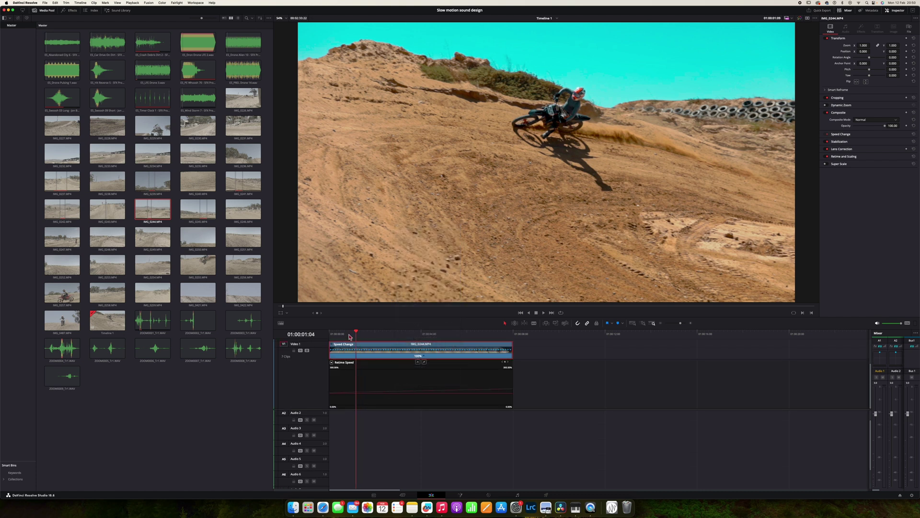
drag(349, 337, 442, 346)
Add a speed point, raise the first segment to about 232% and ease the transition
click(424, 358)
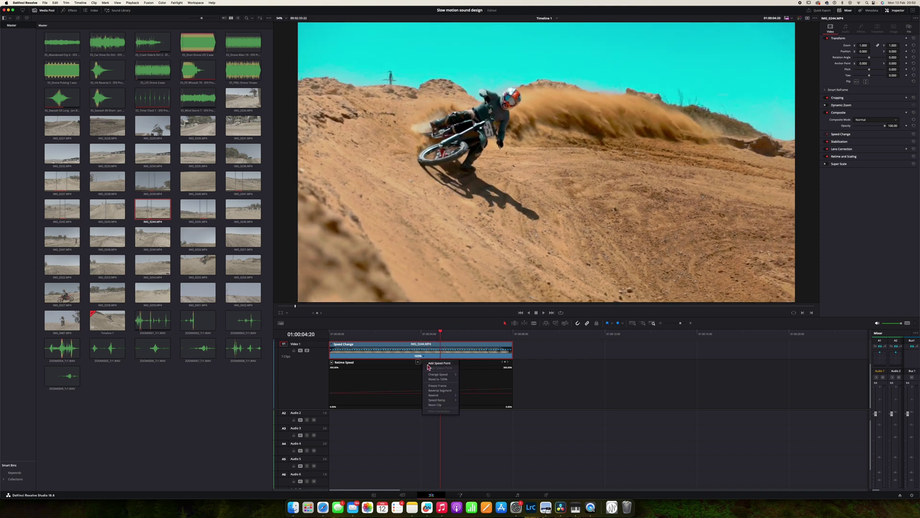
click(433, 379)
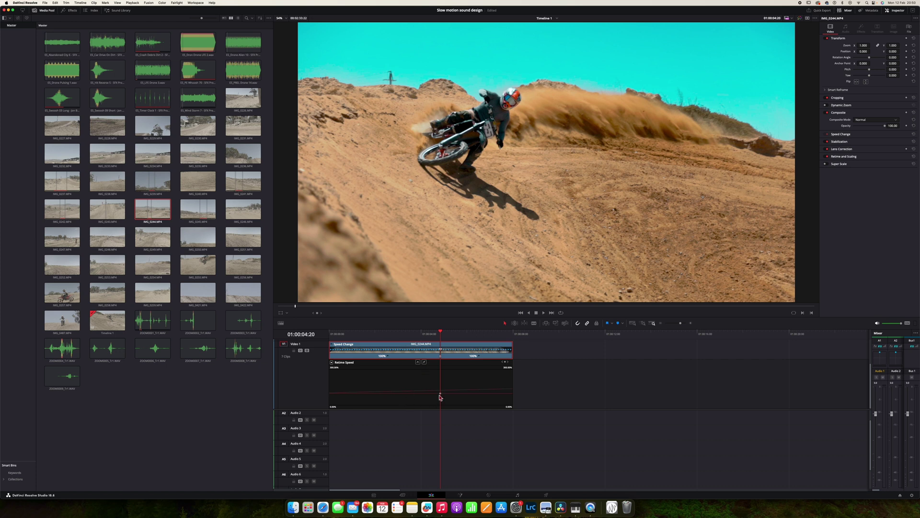
drag(411, 394, 387, 334)
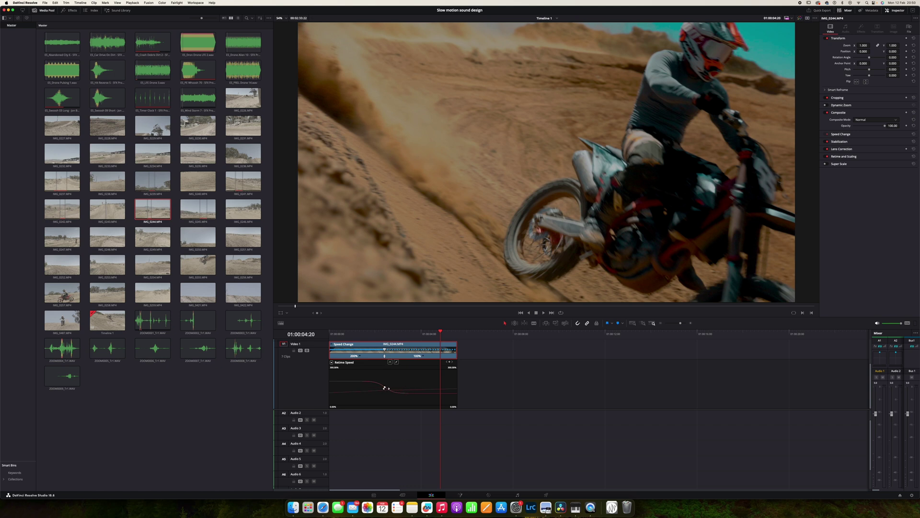
drag(407, 387, 397, 387)
drag(373, 337, 341, 335)
key(space)
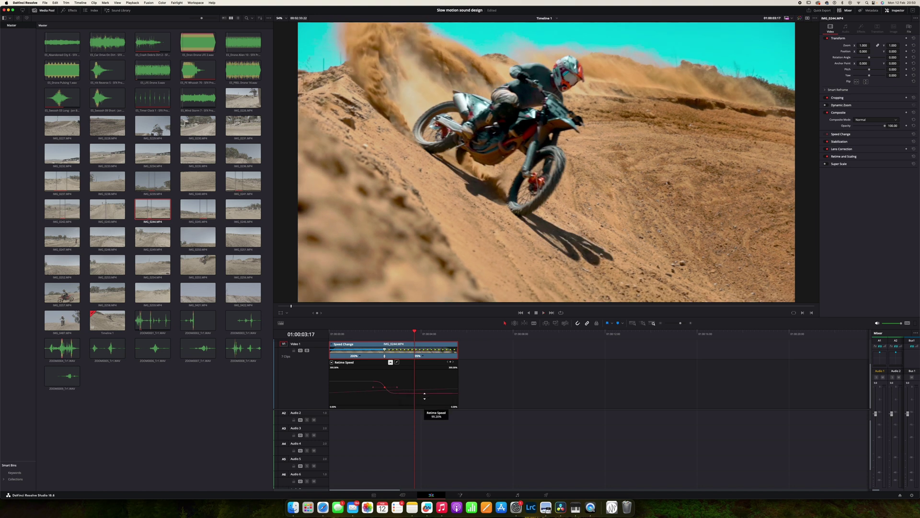
Slow the second segment to 64% and replay the ramp
drag(424, 396, 425, 409)
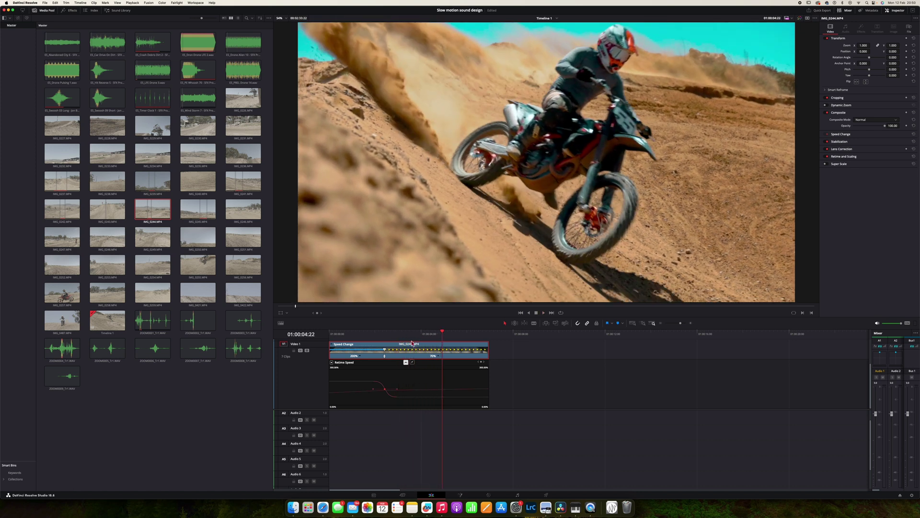
drag(427, 397, 427, 402)
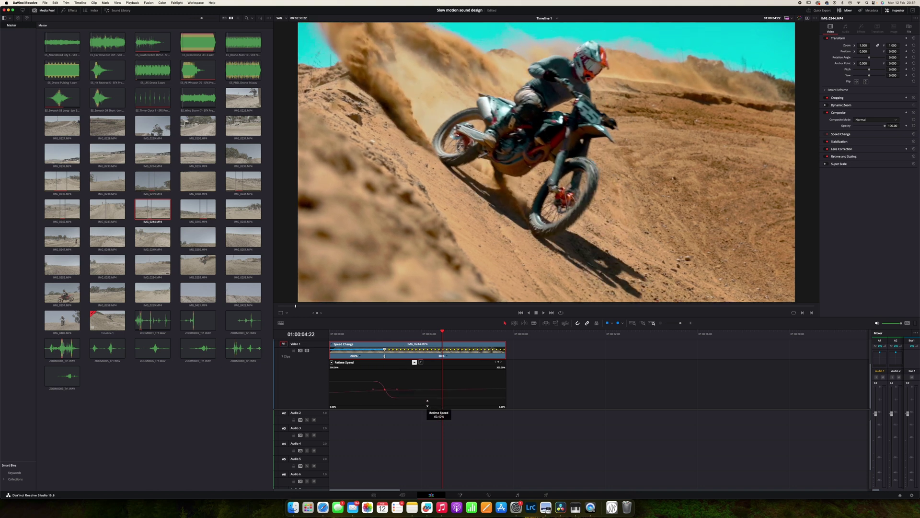
click(379, 333)
key(space)
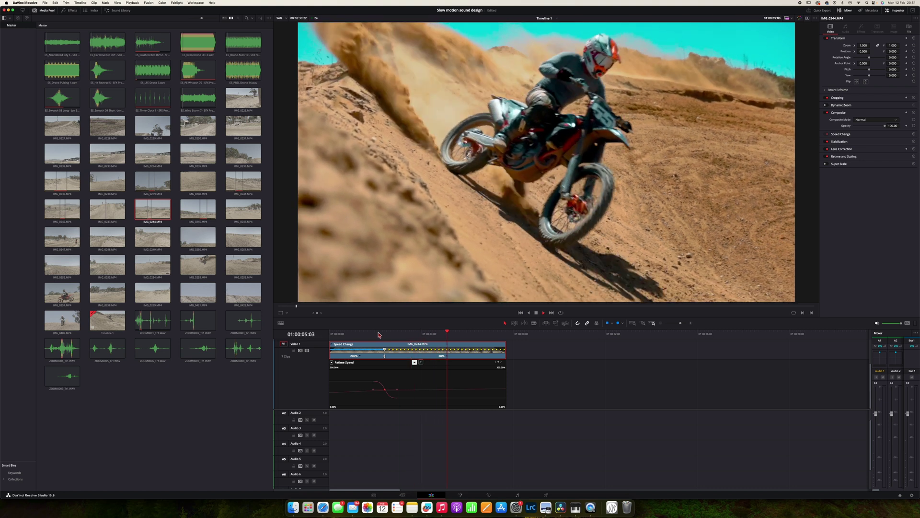
click(364, 333)
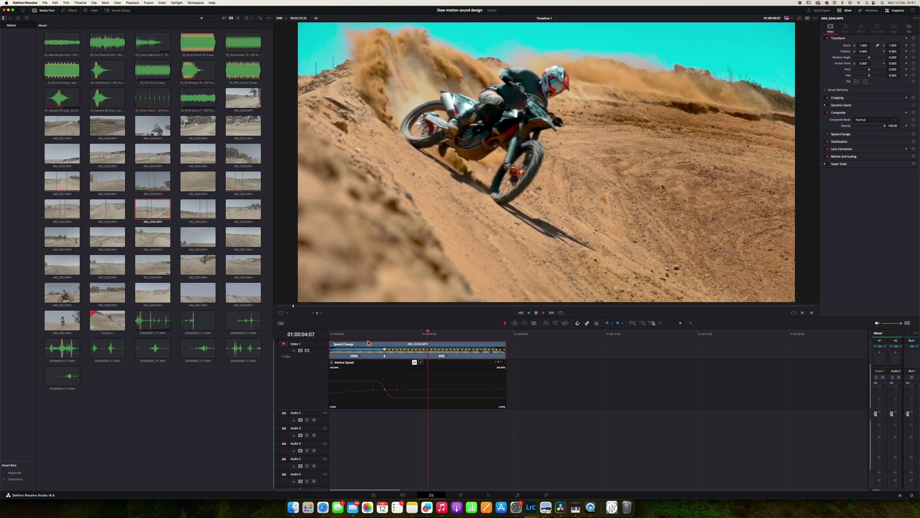
Replay the ramp, then preview ZOOM0001_Tr1.WAV in the source viewer, scrubbing backward
click(364, 334)
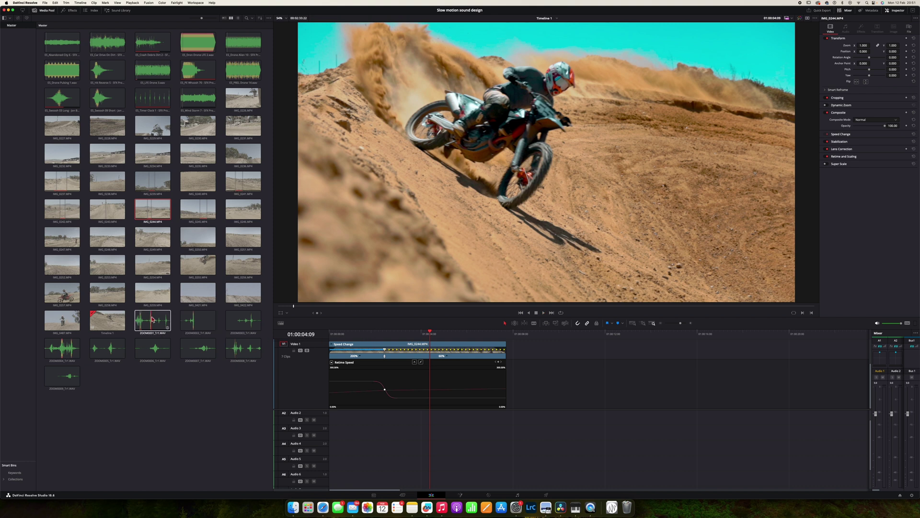
click(151, 319)
drag(363, 308, 324, 312)
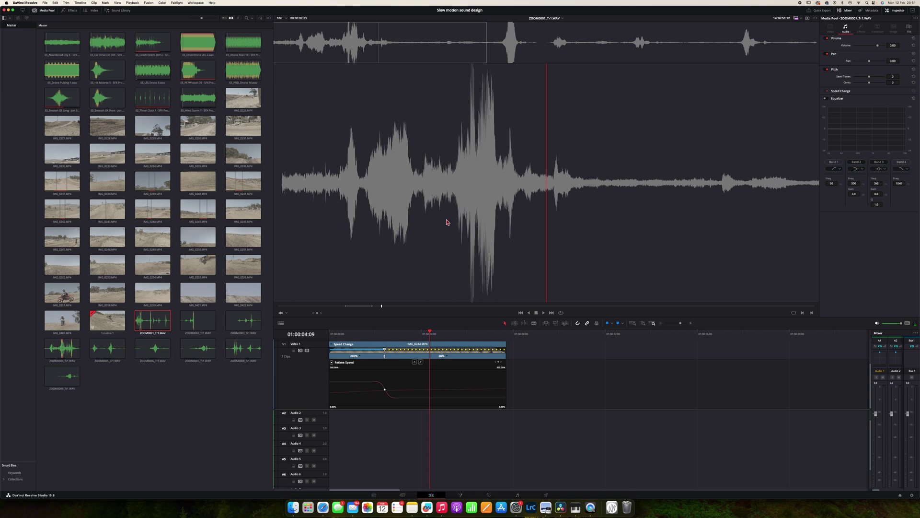
Place ZOOM0001_Tr1.WAV on Audio 2 at the timeline start and play it with the video
drag(398, 408, 354, 416)
click(346, 335)
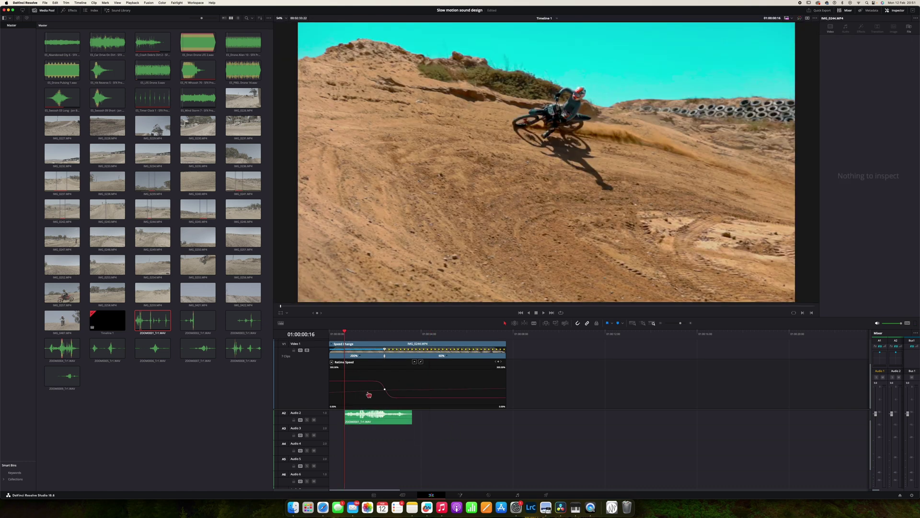
key(space)
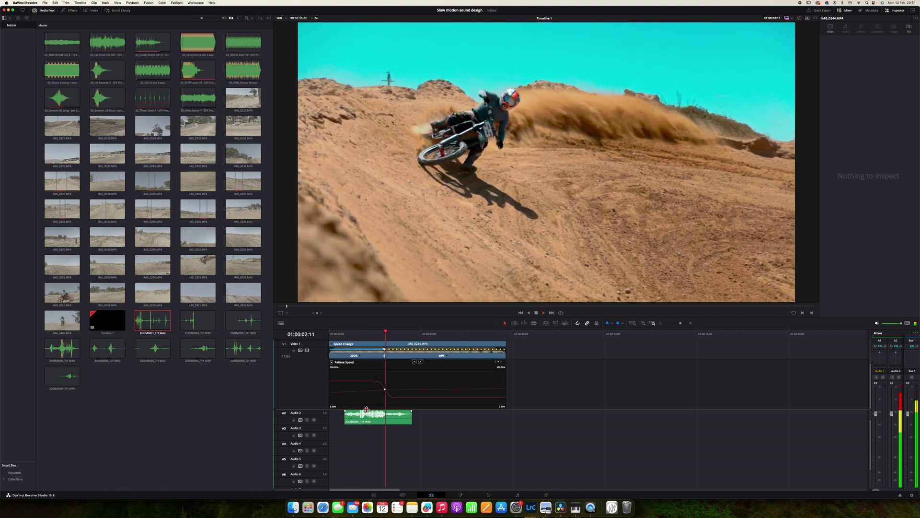
key(space)
click(380, 421)
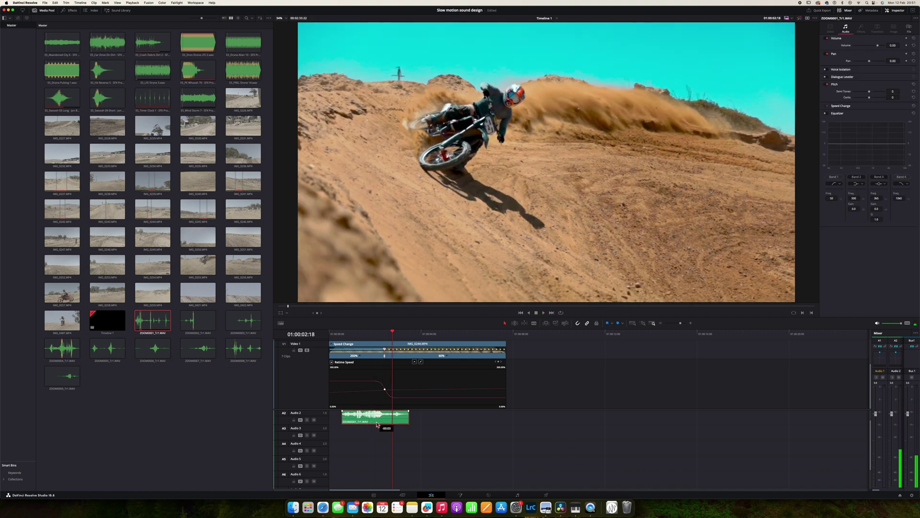
click(346, 335)
key(space)
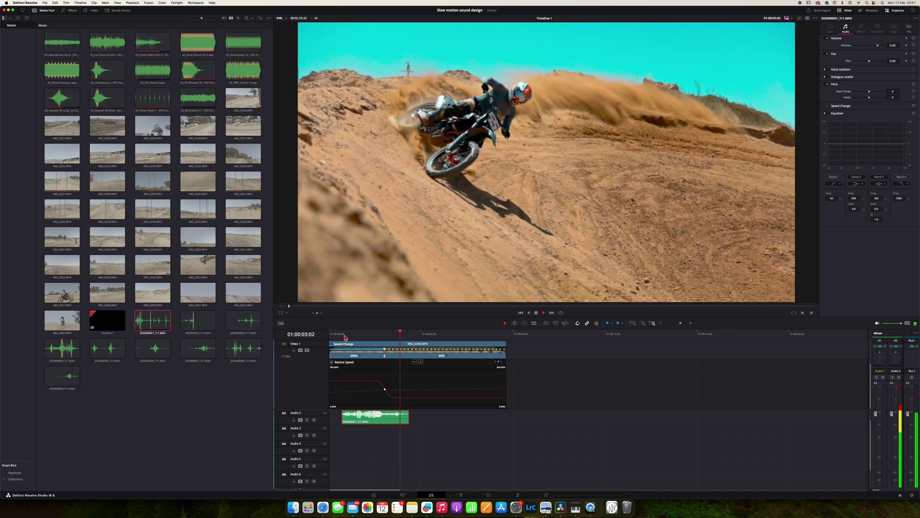
Move the speed point slightly later, nudge the Audio 2 sound two frames right, and replay
click(372, 337)
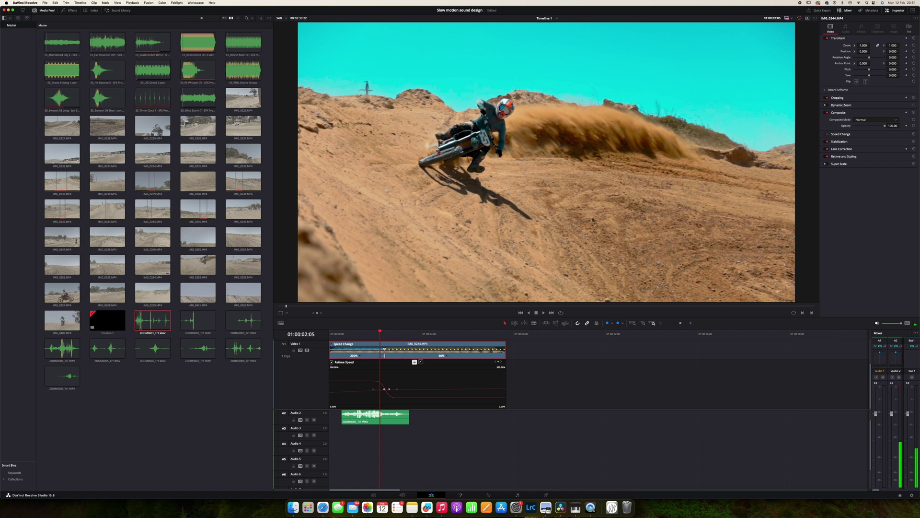
drag(390, 389, 396, 389)
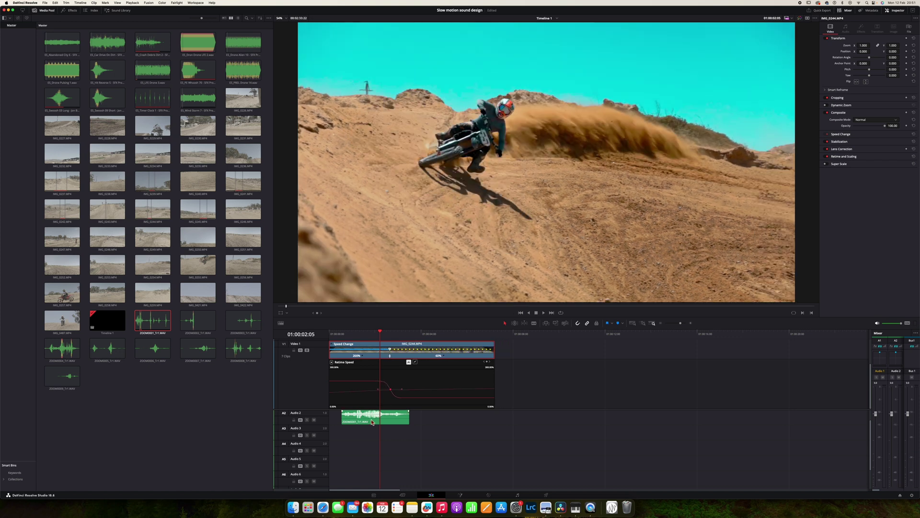
drag(374, 422, 376, 422)
key(space)
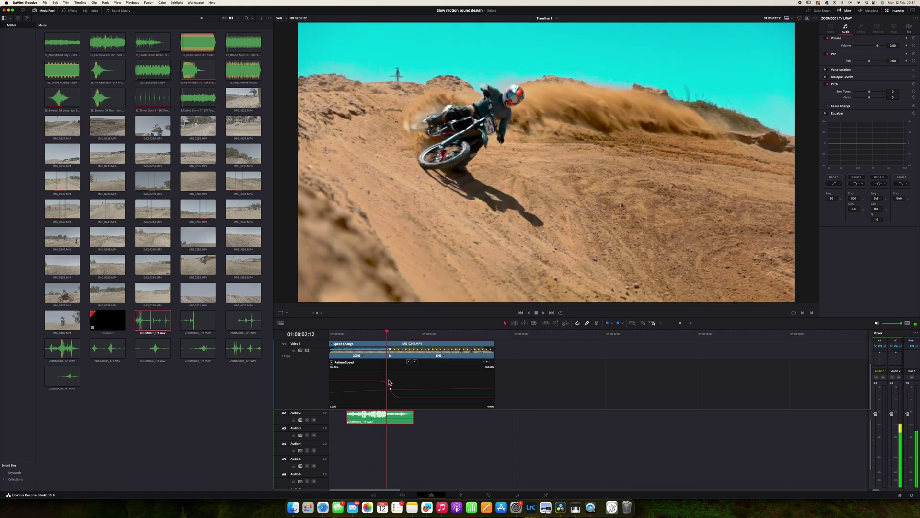
Turn off Retime Curve and Retime Controls on the motocross clip
right_click(360, 345)
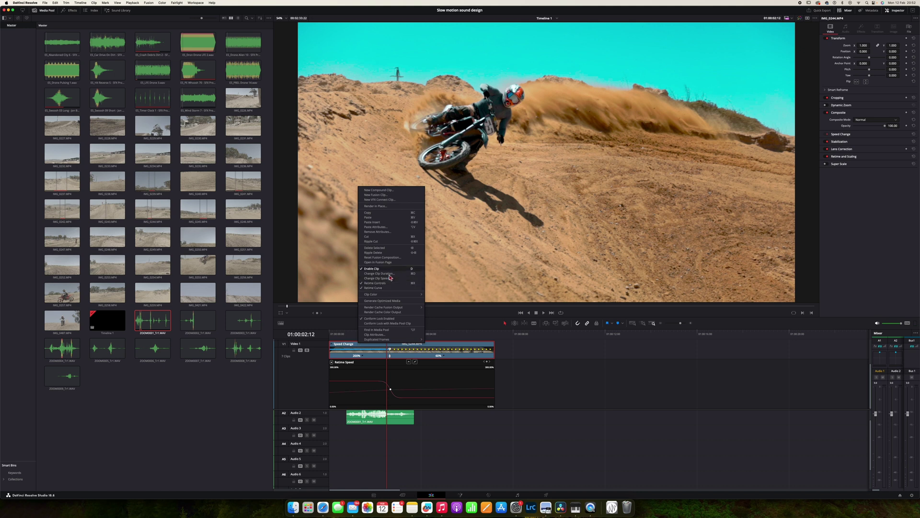
click(379, 287)
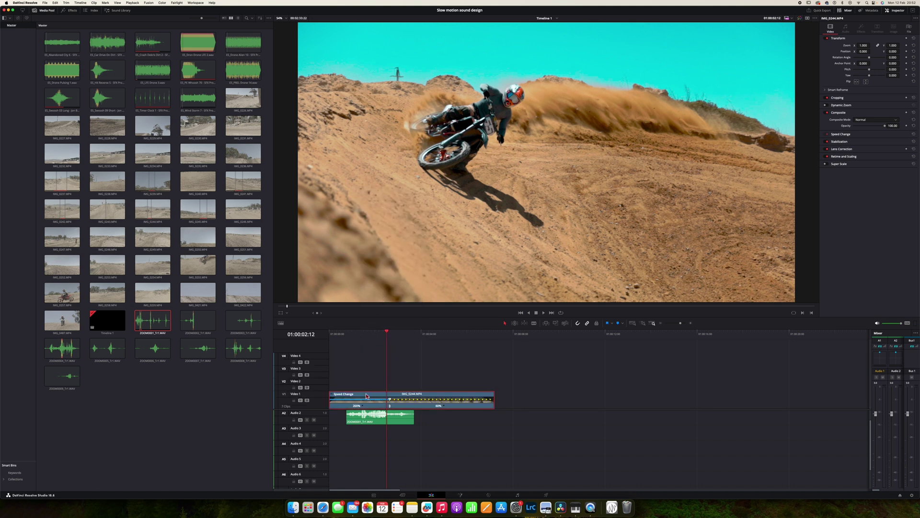
right_click(366, 396)
click(382, 333)
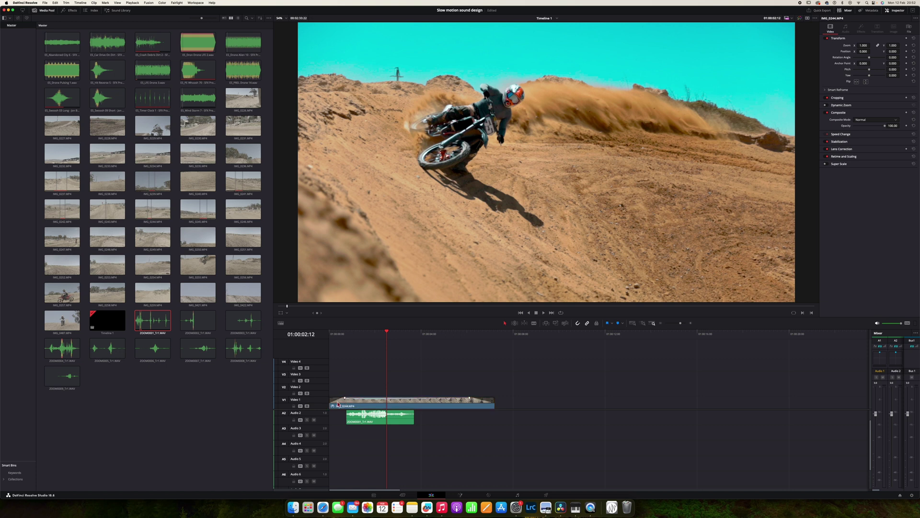
Trim the motocross clip's start, ripple-close the gap, and play back from the beginning
drag(334, 404, 347, 402)
drag(414, 429, 346, 359)
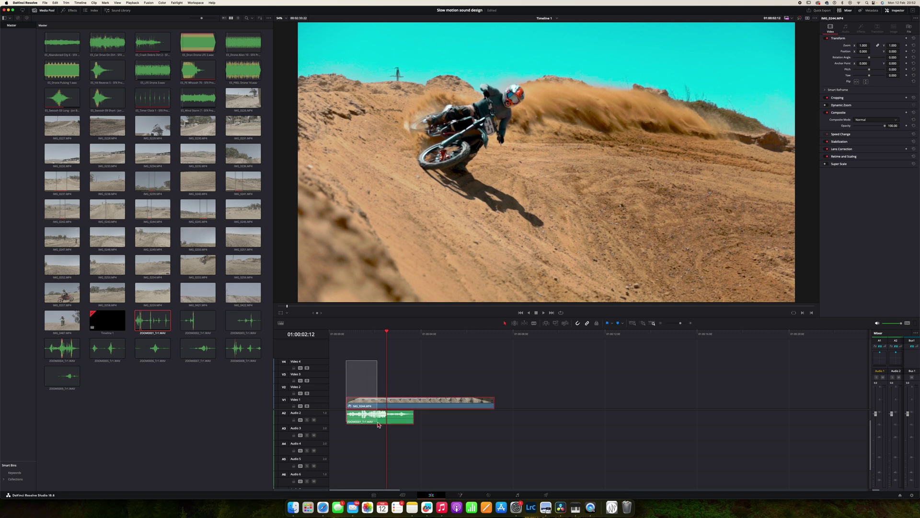
key(BackSpace)
click(335, 337)
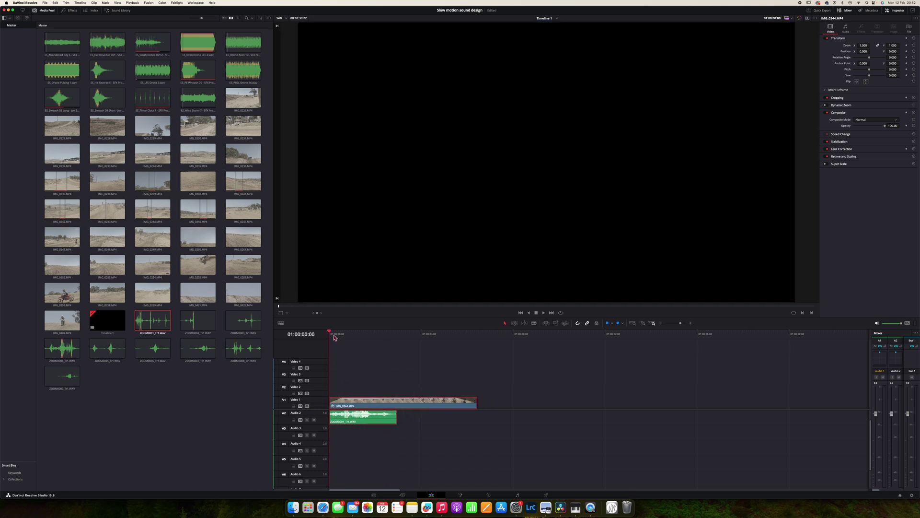
key(space)
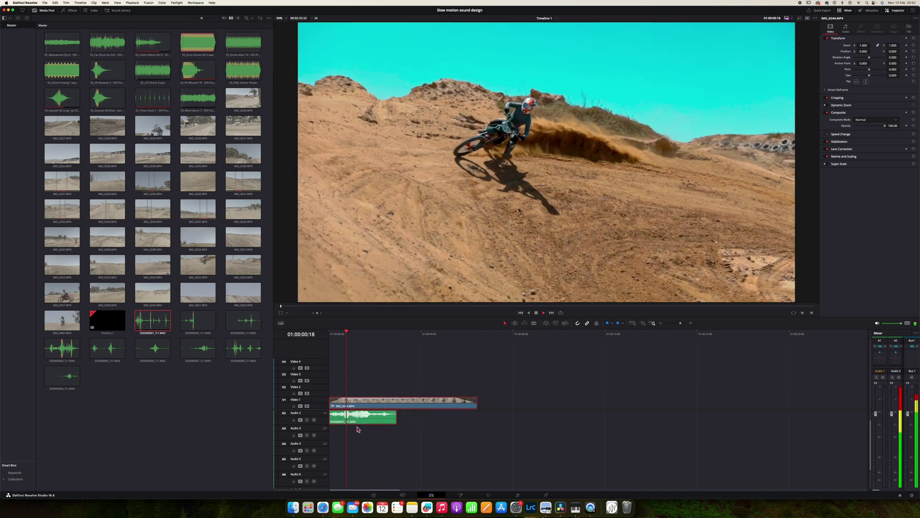
key(space)
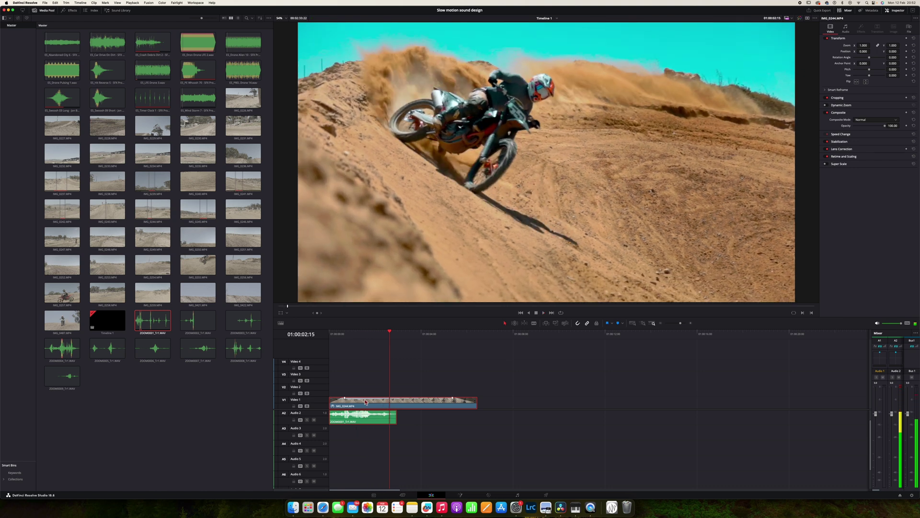
click(361, 334)
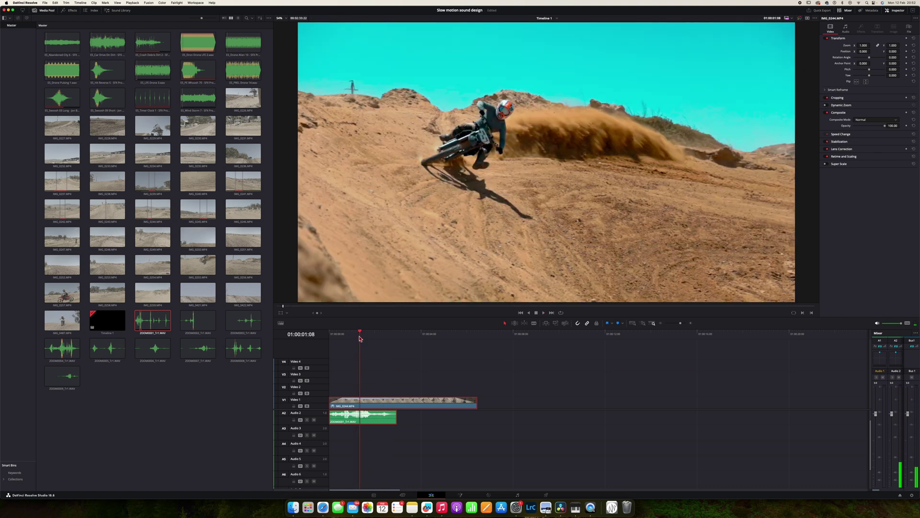
key(space)
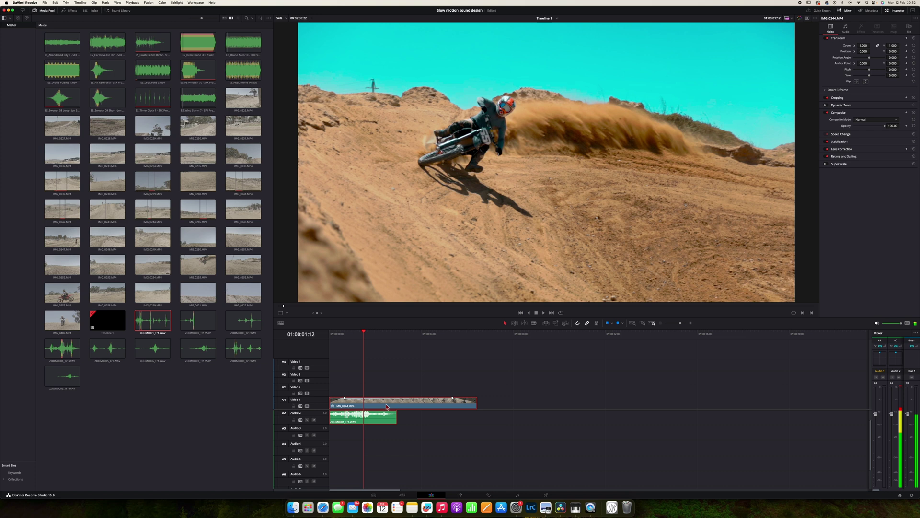
Show the motocross clip's Retime Curve again and drag the Audio 2 clip's end shorter
right_click(387, 407)
click(398, 338)
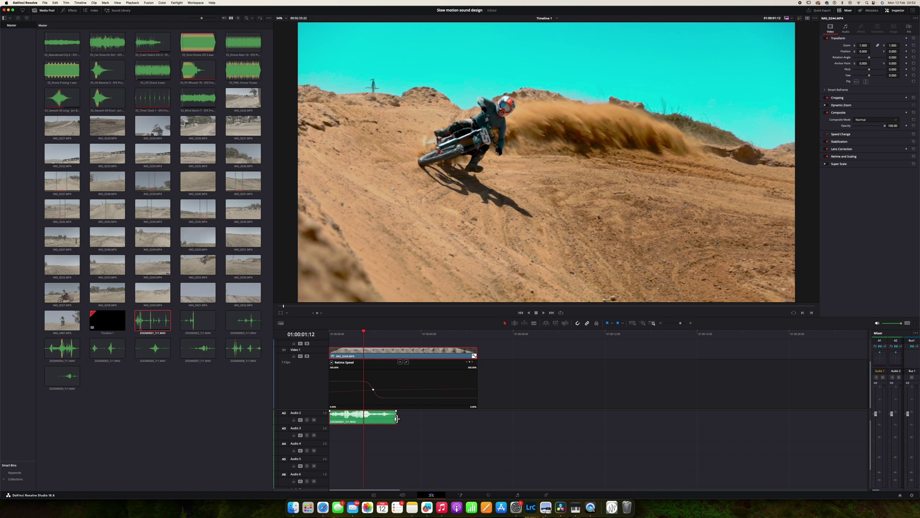
drag(396, 418, 377, 418)
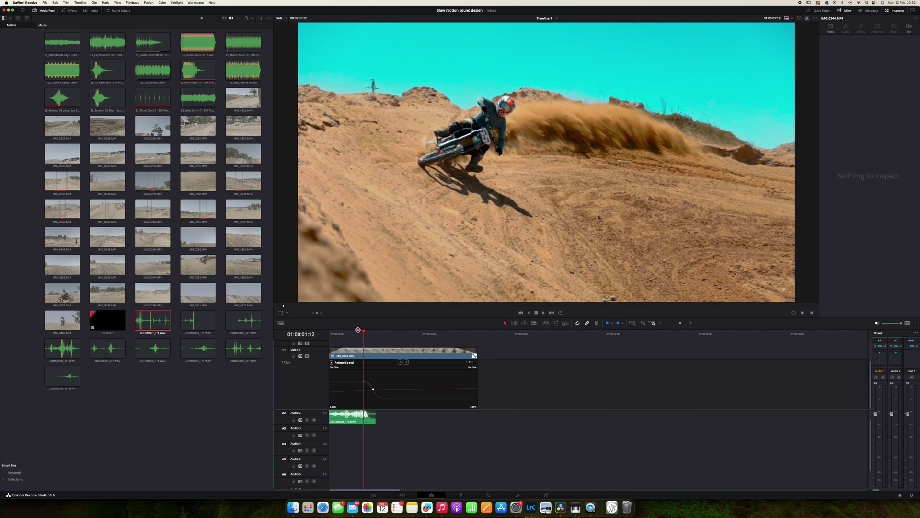
Load ES_Wind Storm 7 into the source viewer and audition its waveform up to about 7 seconds
key(space)
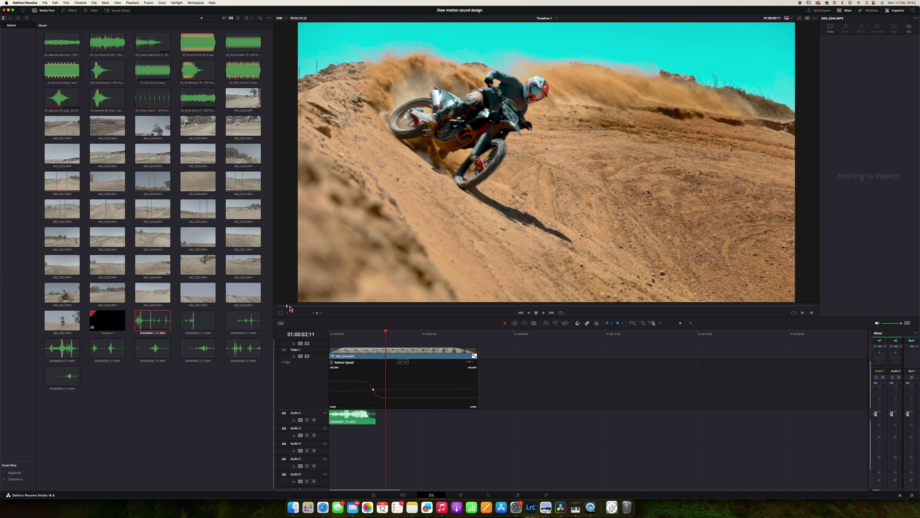
click(196, 101)
drag(196, 101, 333, 207)
key(space)
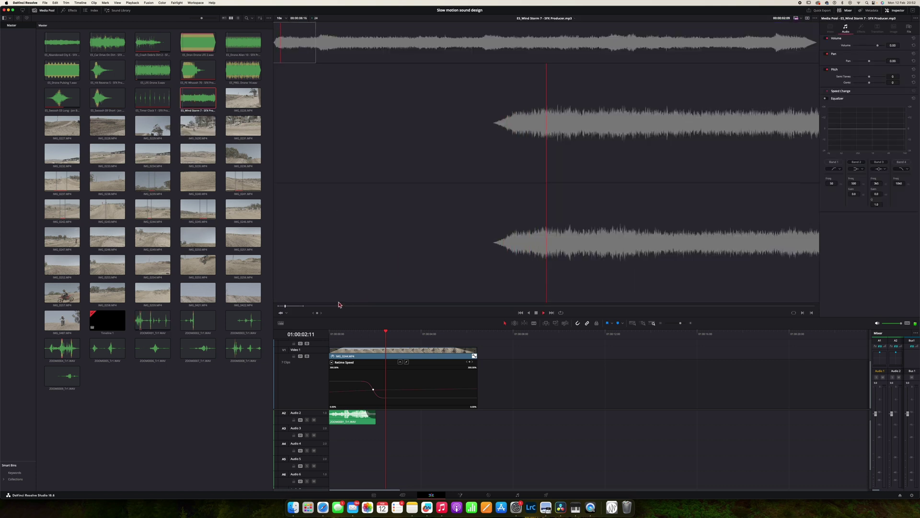
key(space)
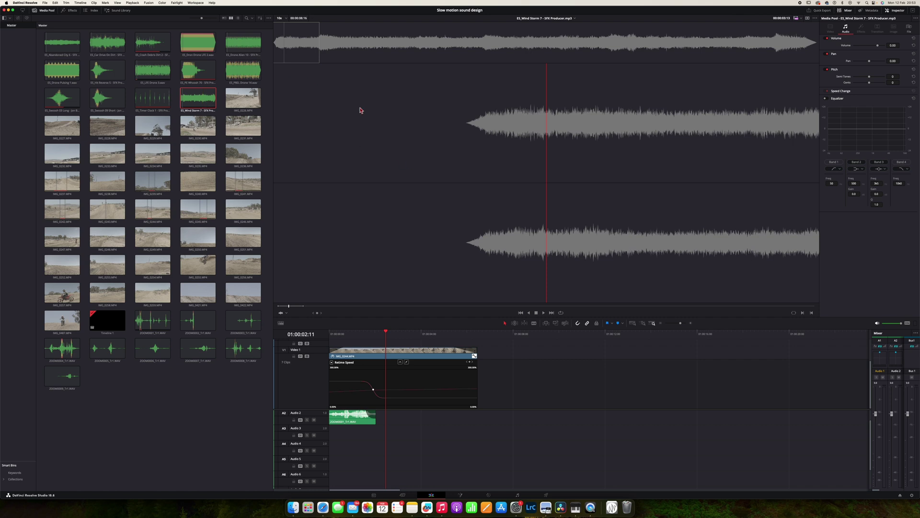
drag(289, 306, 299, 308)
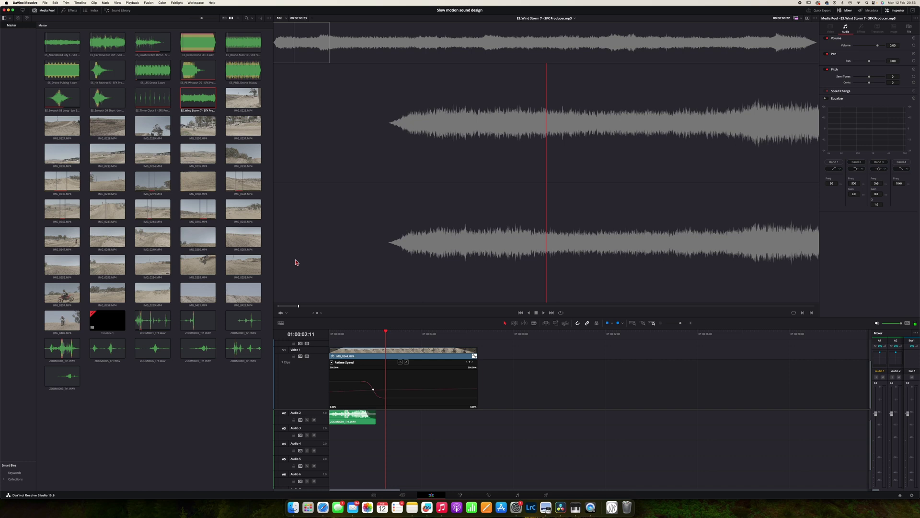
click(276, 310)
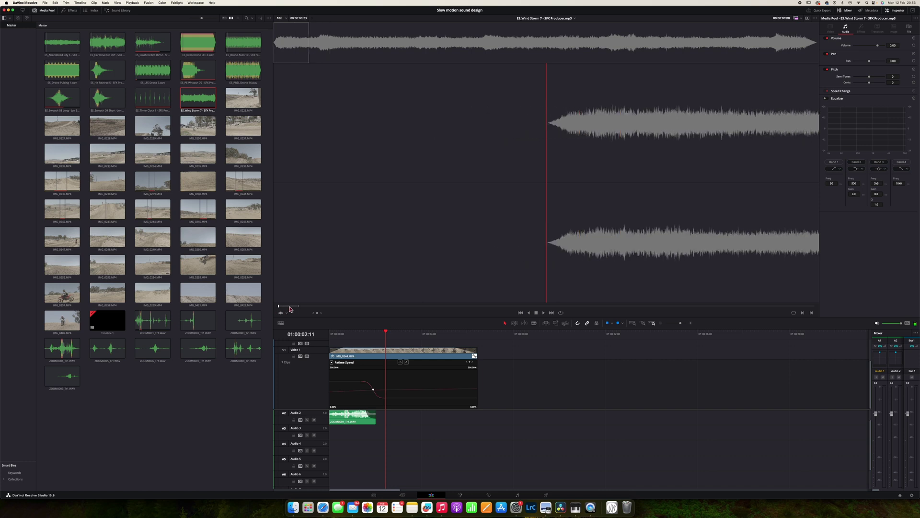
click(276, 309)
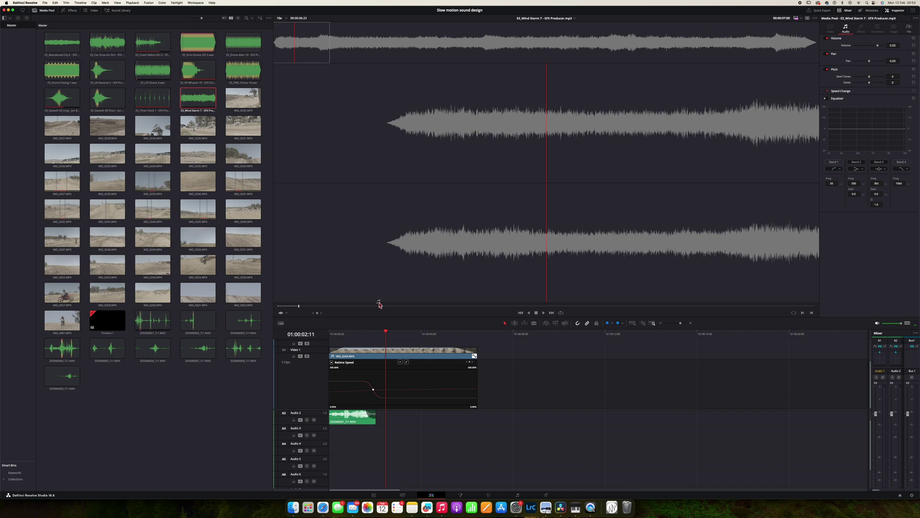
Place Wind Storm 7 on Audio 3 at the timeline start, trim its tail, and play back
drag(379, 304, 334, 440)
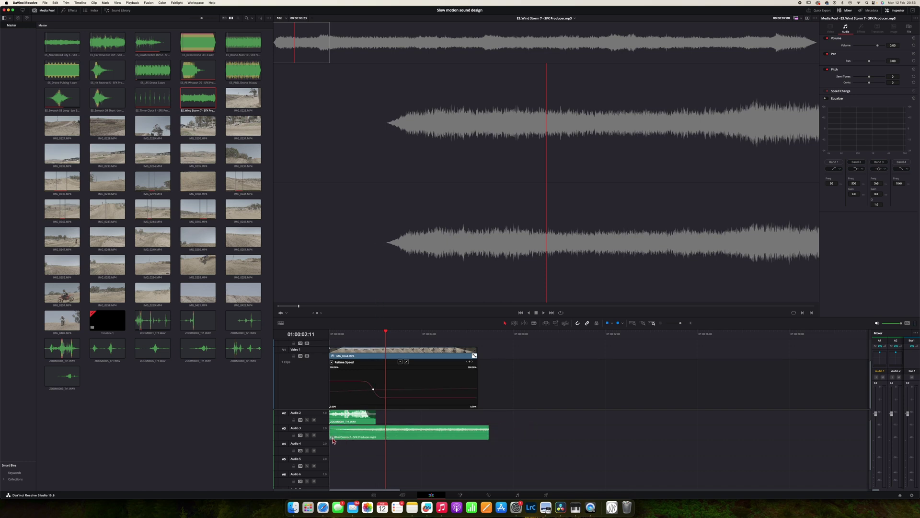
key(Home)
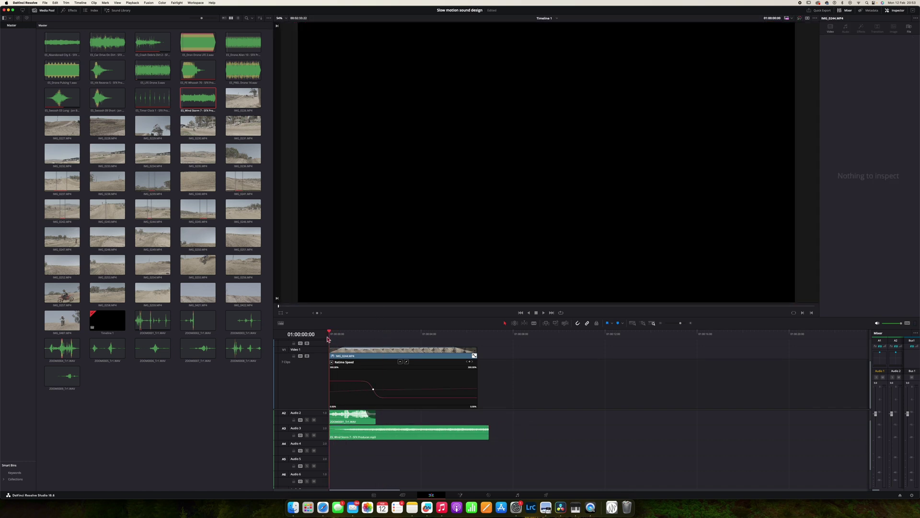
key(space)
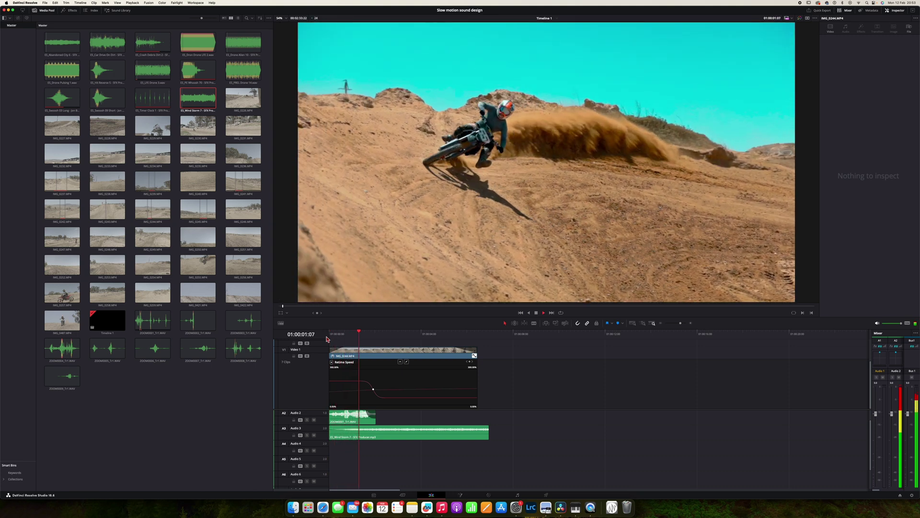
key(space)
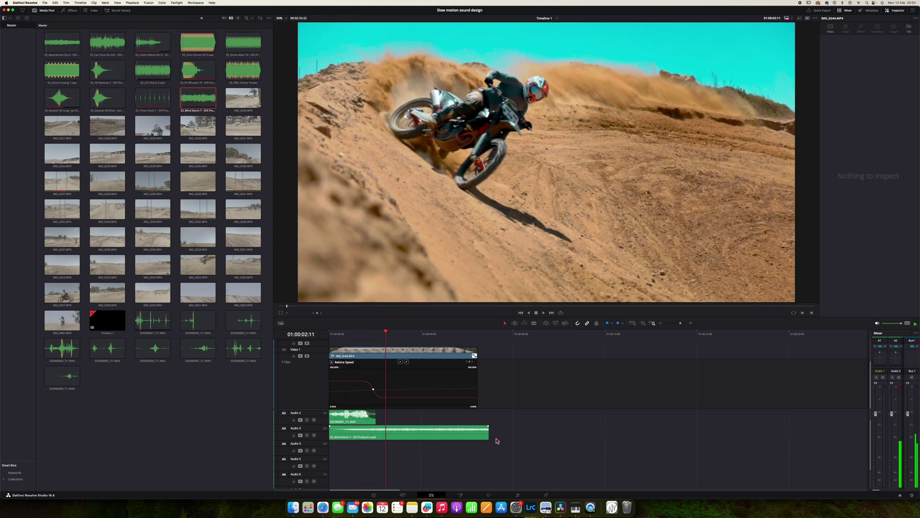
drag(490, 436, 385, 435)
click(329, 335)
key(space)
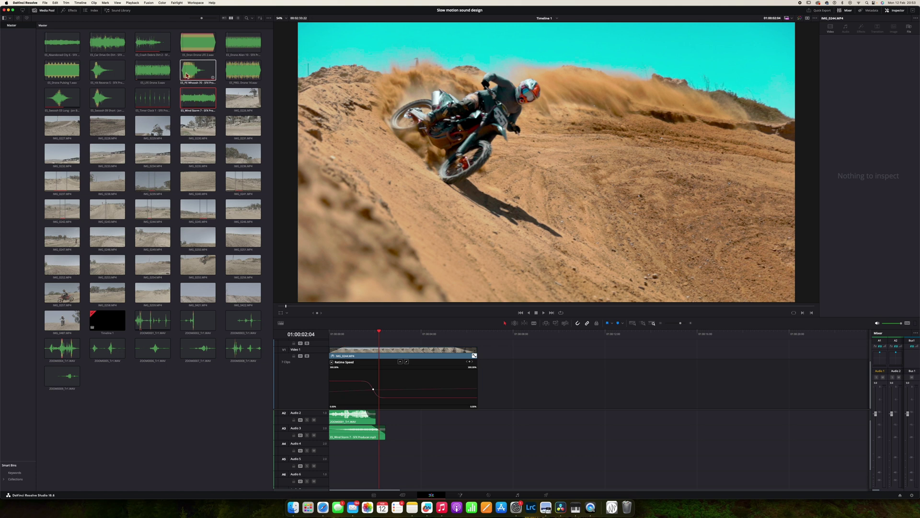
drag(187, 73, 361, 453)
drag(366, 334, 365, 337)
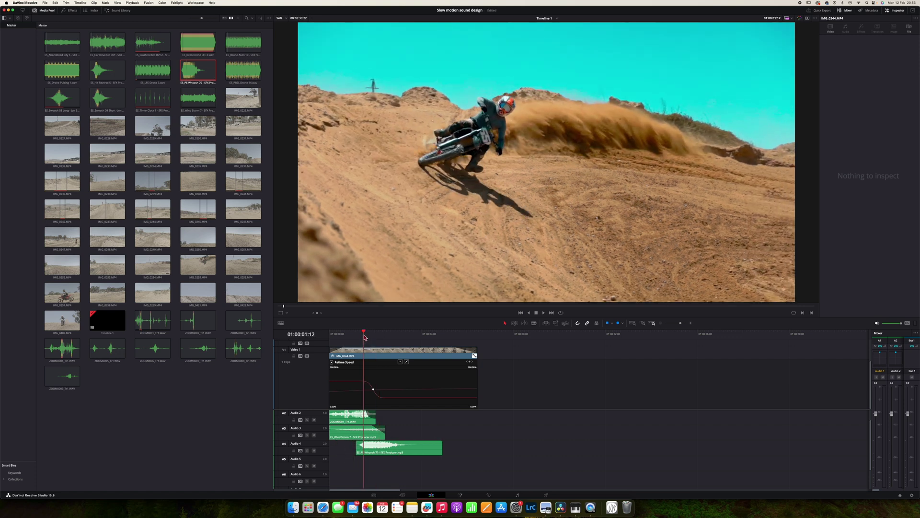
key(space)
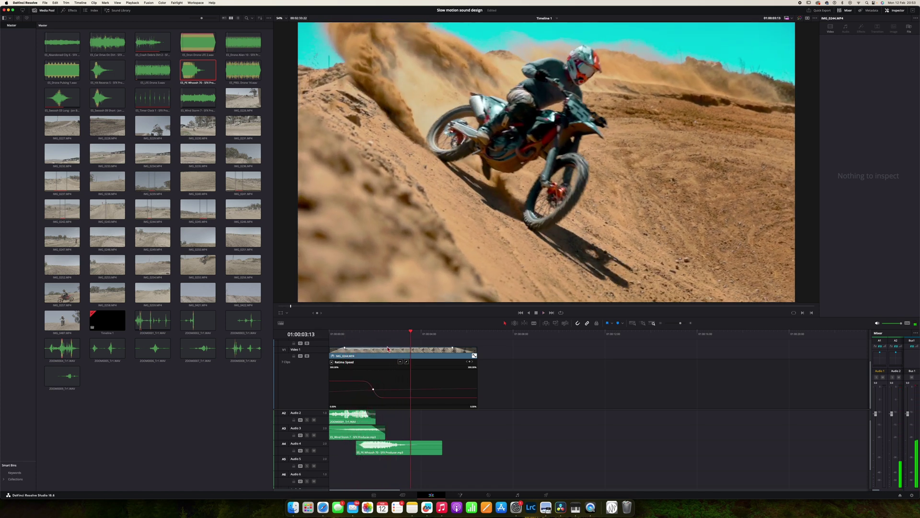
click(364, 334)
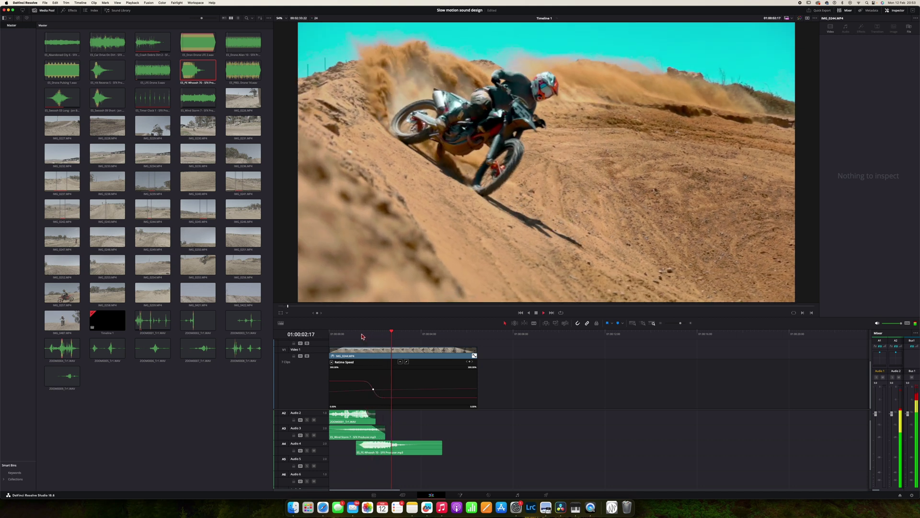
key(space)
drag(353, 338, 335, 337)
key(space)
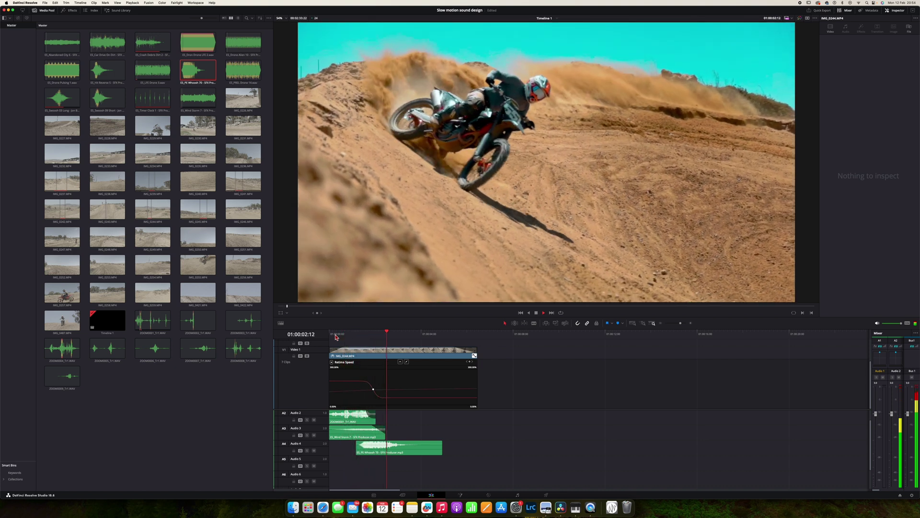
click(376, 340)
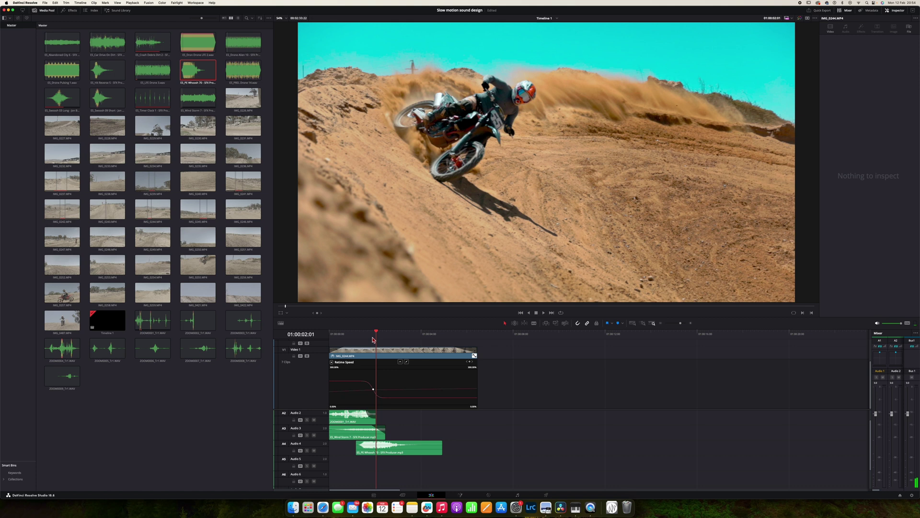
drag(373, 339, 356, 338)
key(space)
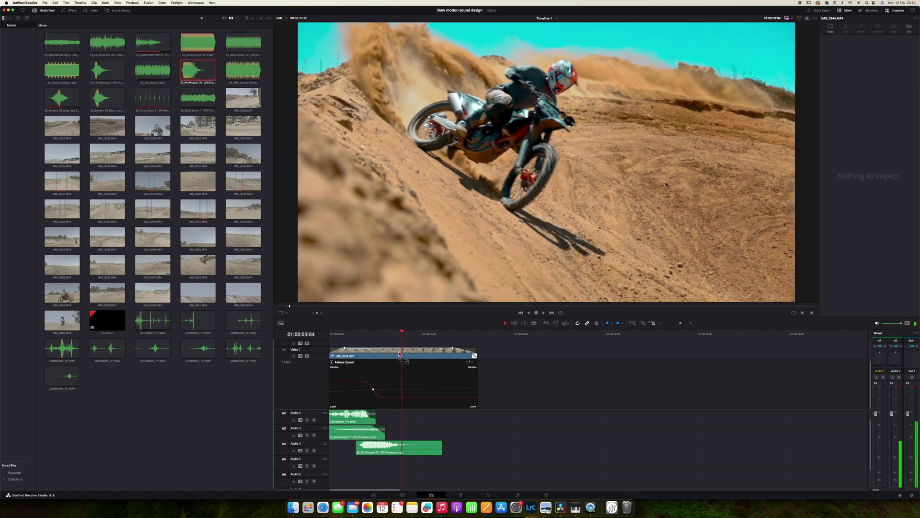
click(384, 336)
key(space)
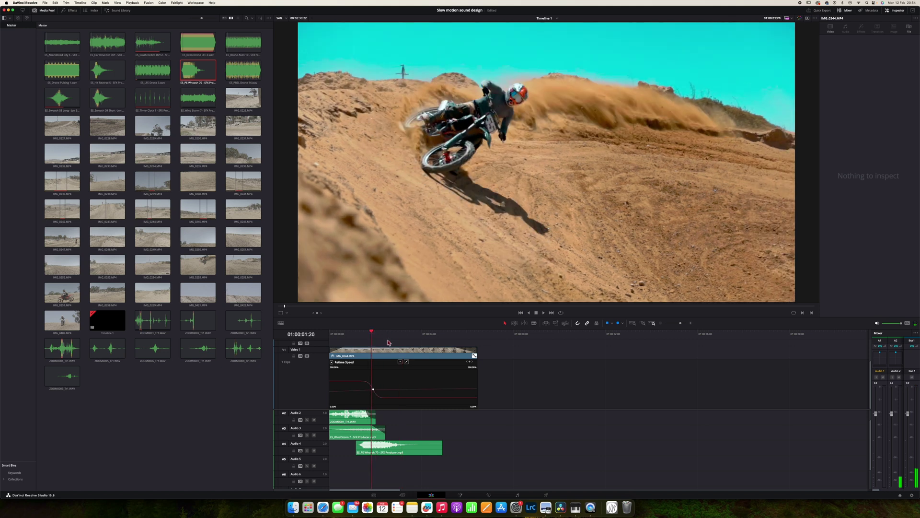
key(space)
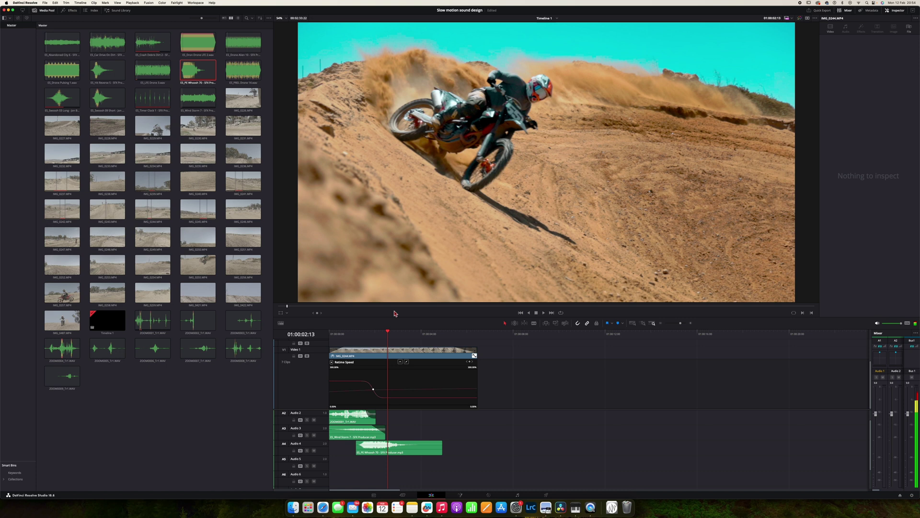
key(space)
key(space)
drag(397, 330, 345, 338)
key(space)
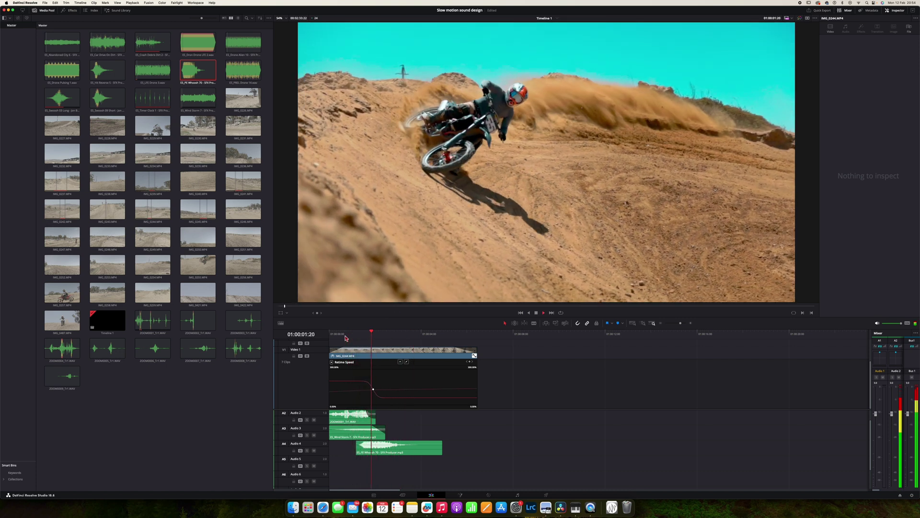
key(space)
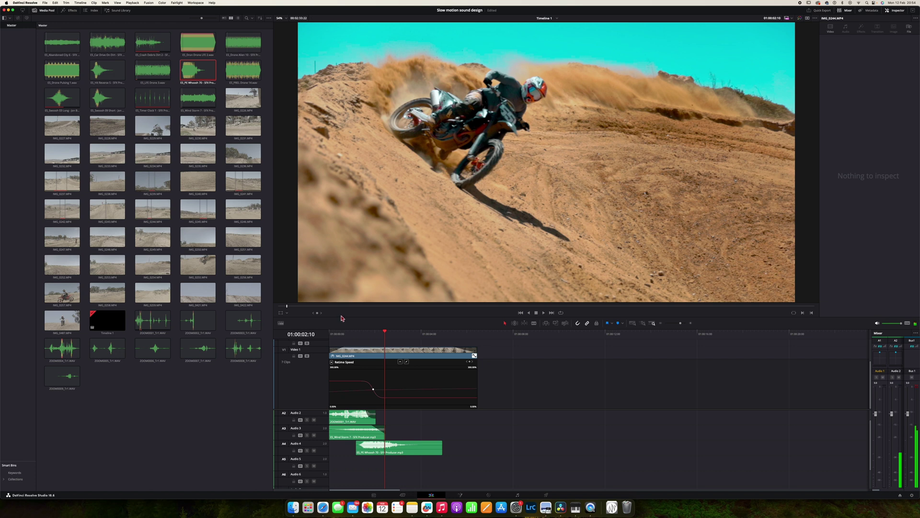
Search the Sound Library for "debris"
click(269, 18)
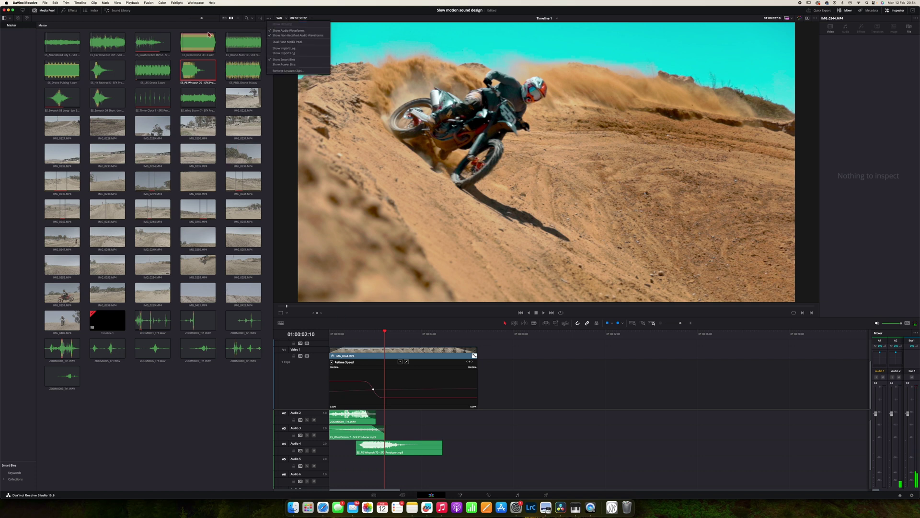
click(270, 19)
click(126, 11)
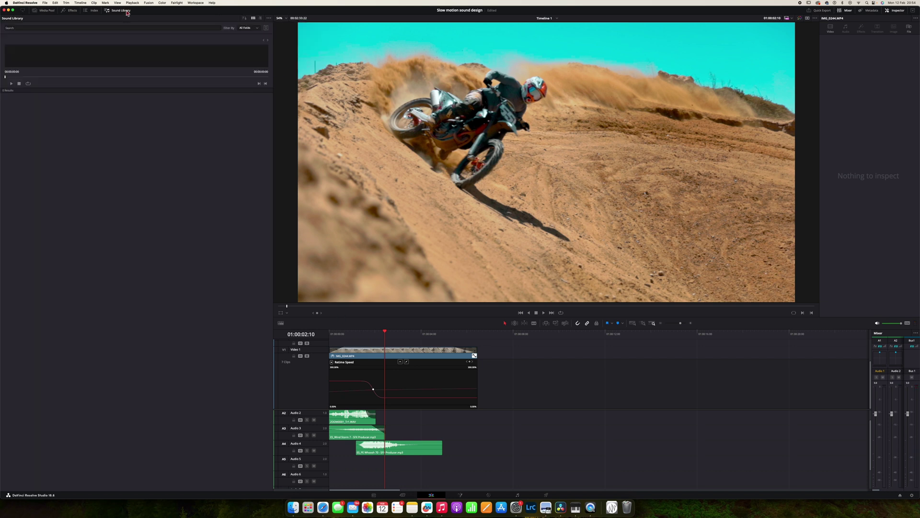
click(66, 29)
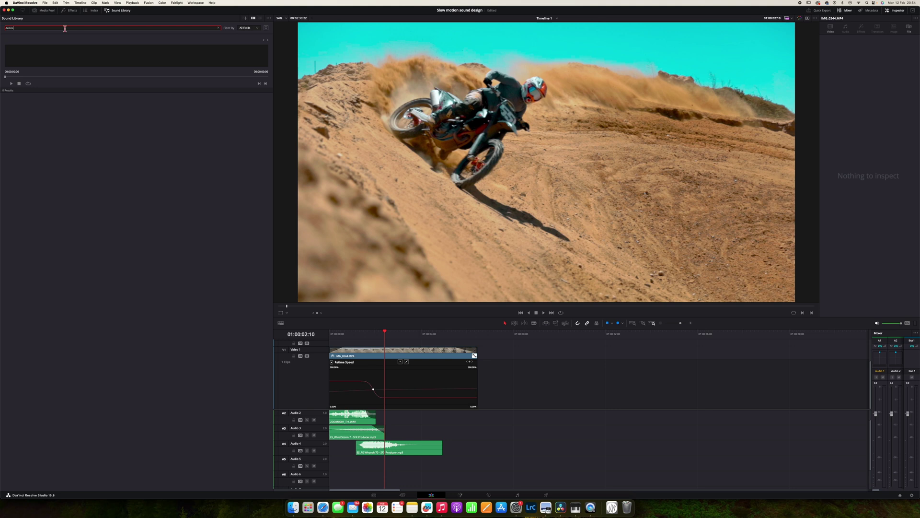
text(debris)
key(Return)
Audition the Crash, Glass Drop, Lima Beans and Rain debris results, then pick ES Crash Debris Dirt 2
click(30, 132)
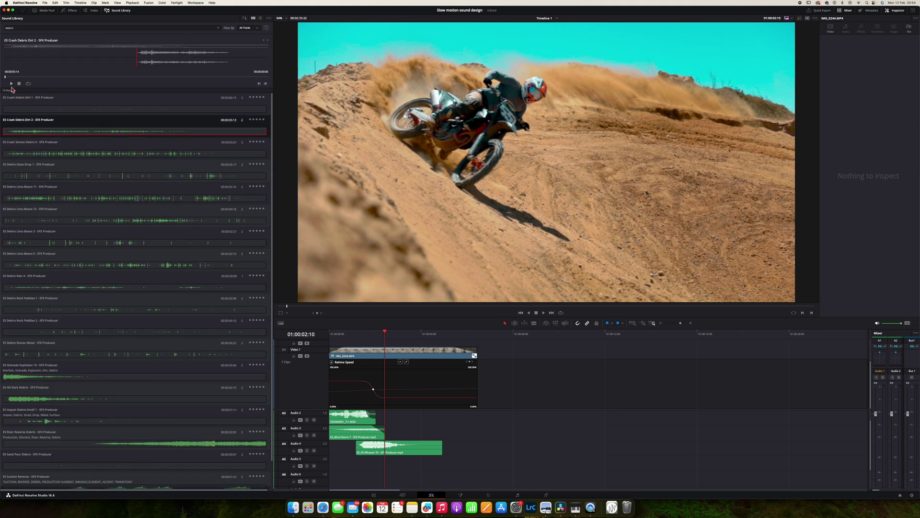
click(11, 84)
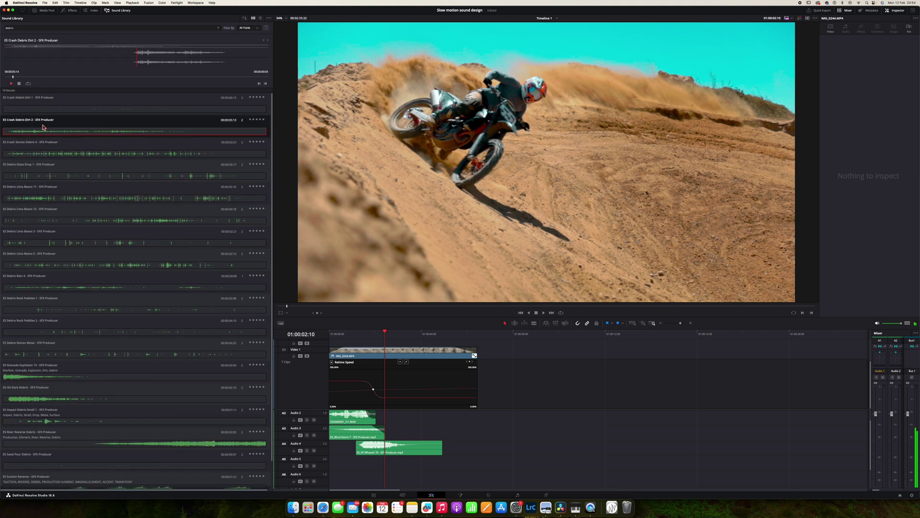
click(48, 155)
click(52, 176)
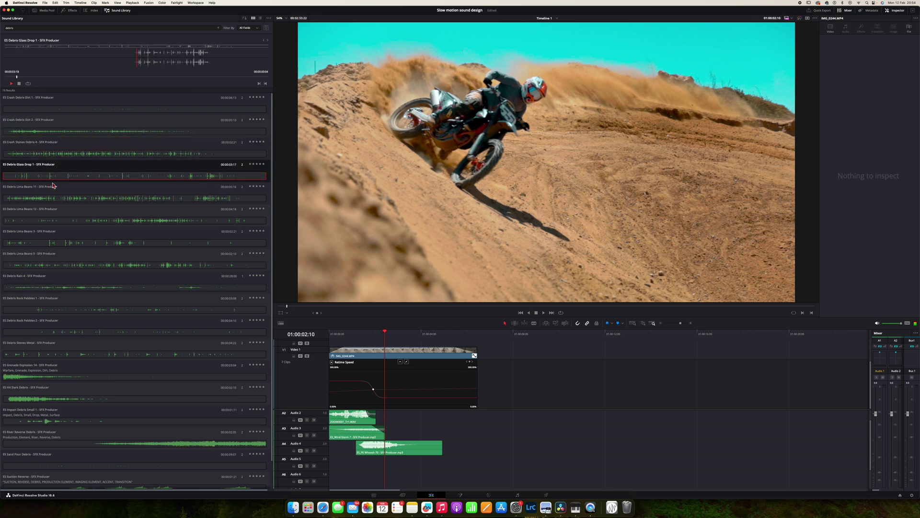
click(51, 199)
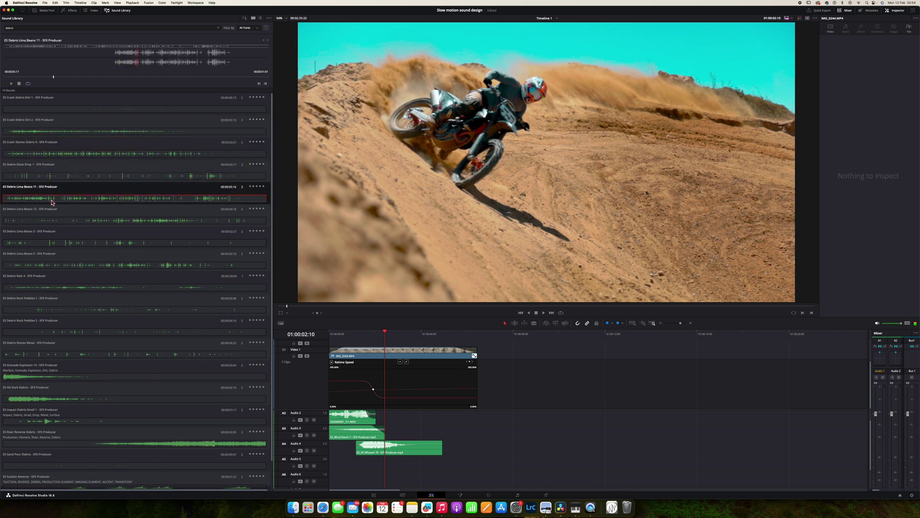
click(51, 221)
click(52, 243)
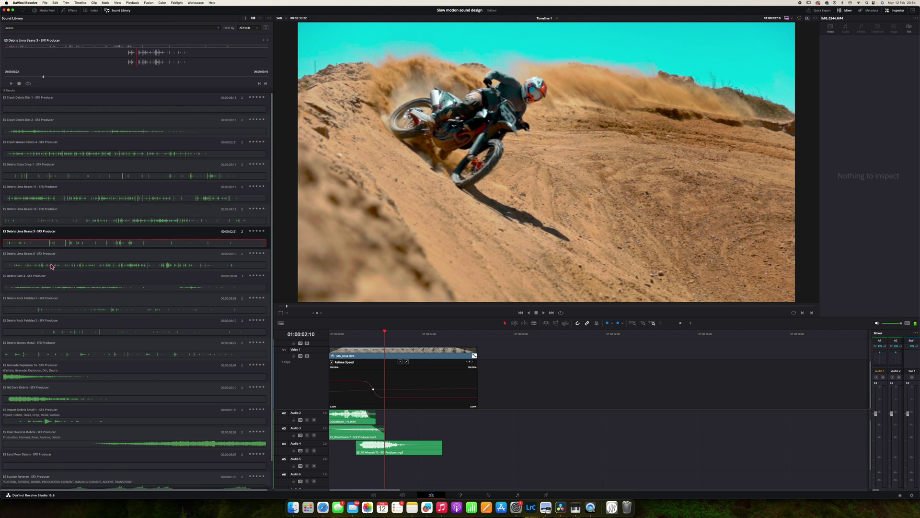
click(52, 266)
click(51, 286)
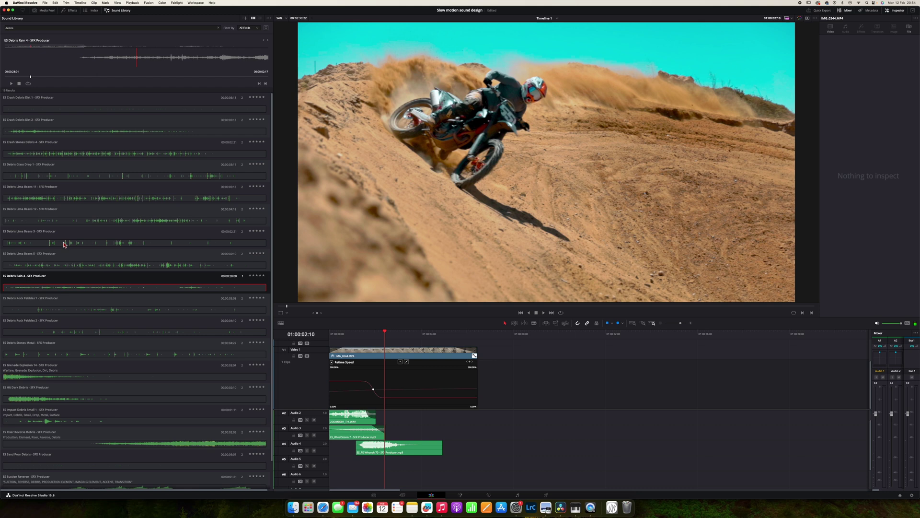
click(58, 135)
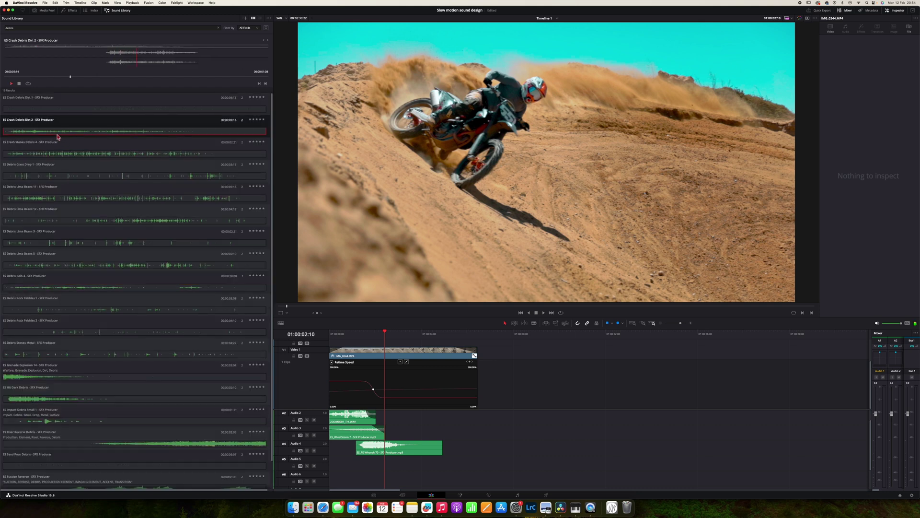
drag(53, 134, 364, 470)
Drop Crash Debris Dirt 2 on Audio 5 and play back the ramp section
drag(355, 337, 334, 336)
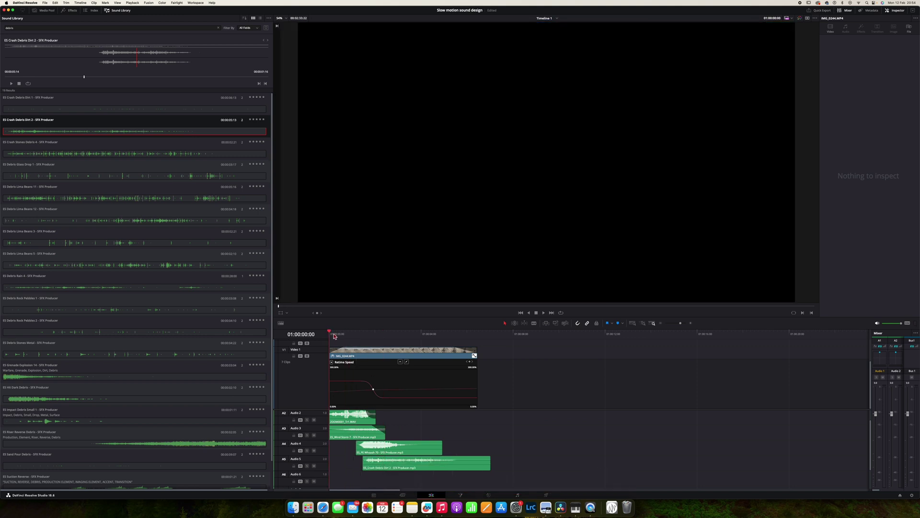
key(space)
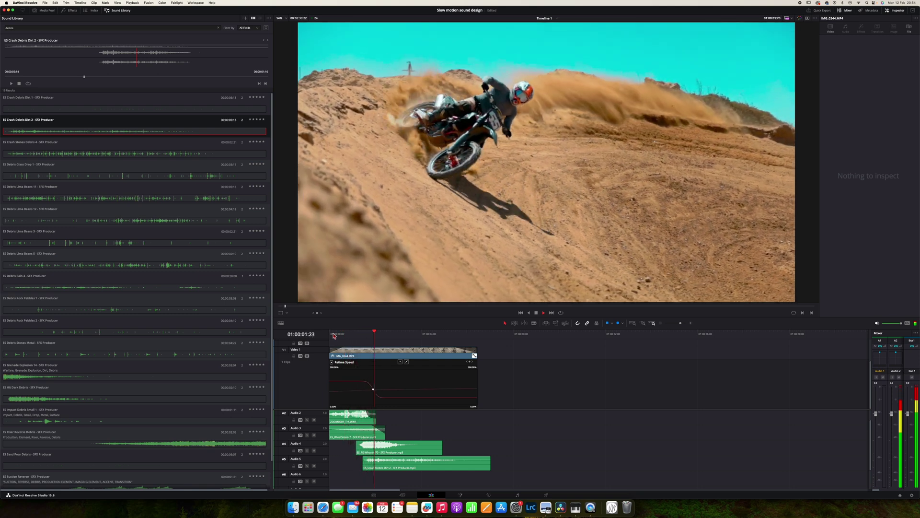
key(space)
click(367, 458)
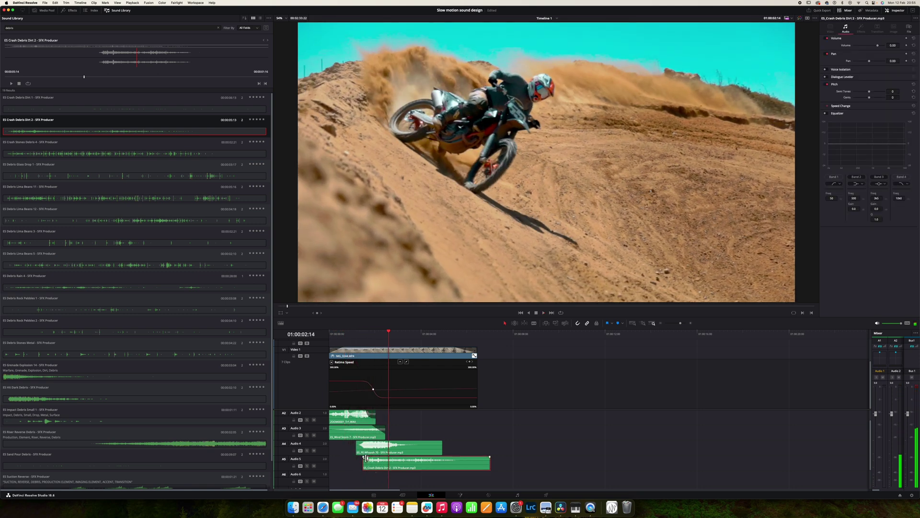
click(372, 394)
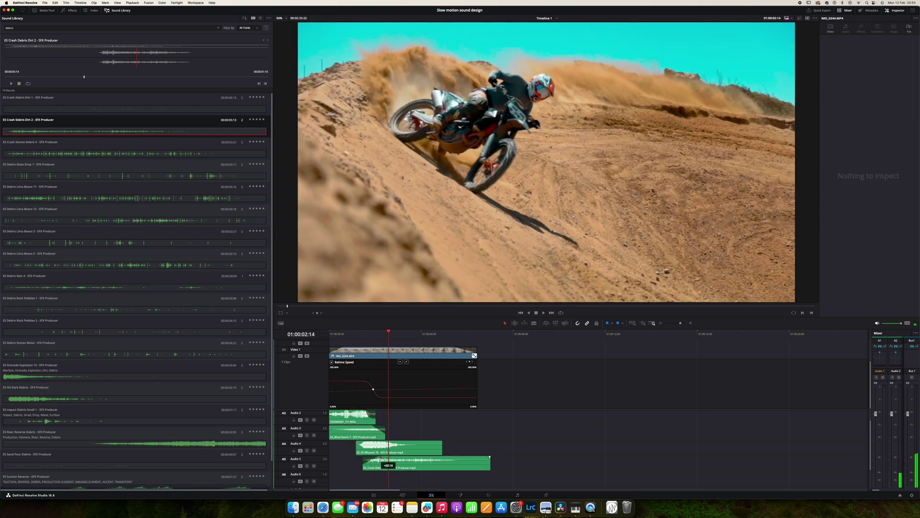
click(353, 338)
key(space)
key(space)
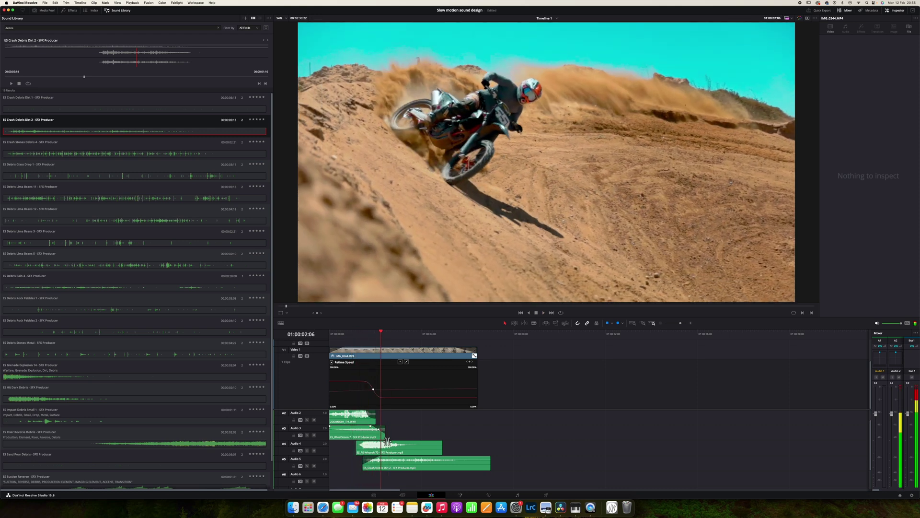
Lower the debris clip's Inspector volume to about -5 dB and replay
click(389, 463)
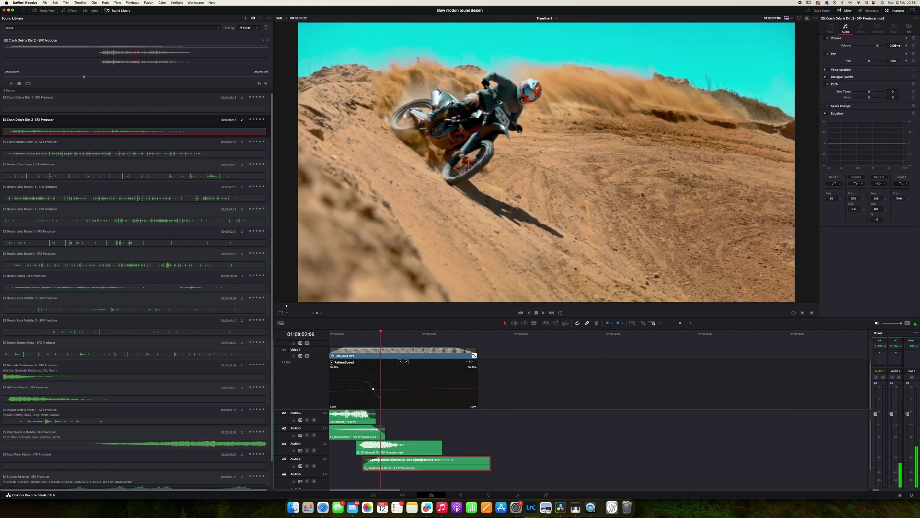
drag(894, 45, 895, 46)
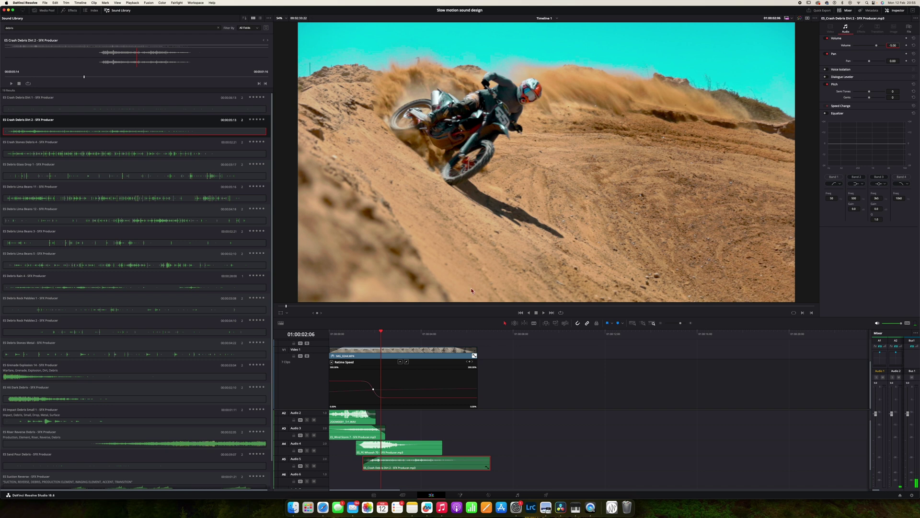
key(space)
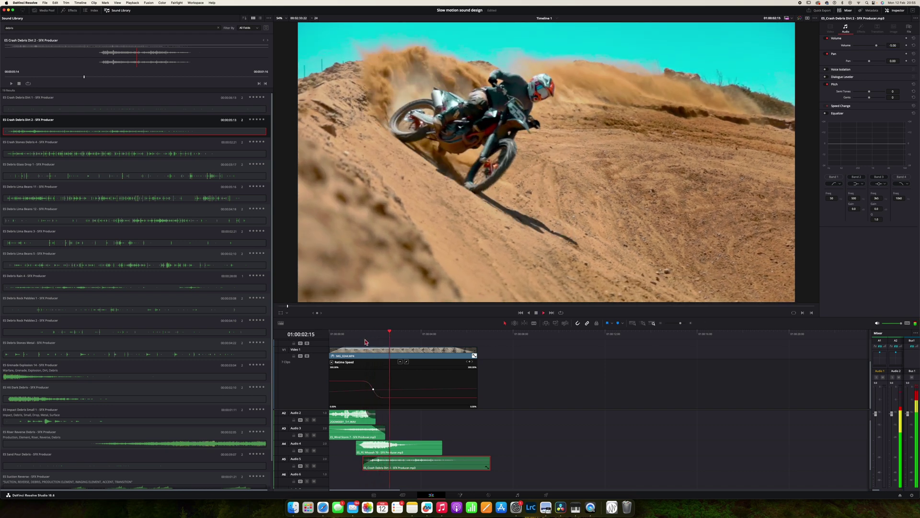
click(366, 335)
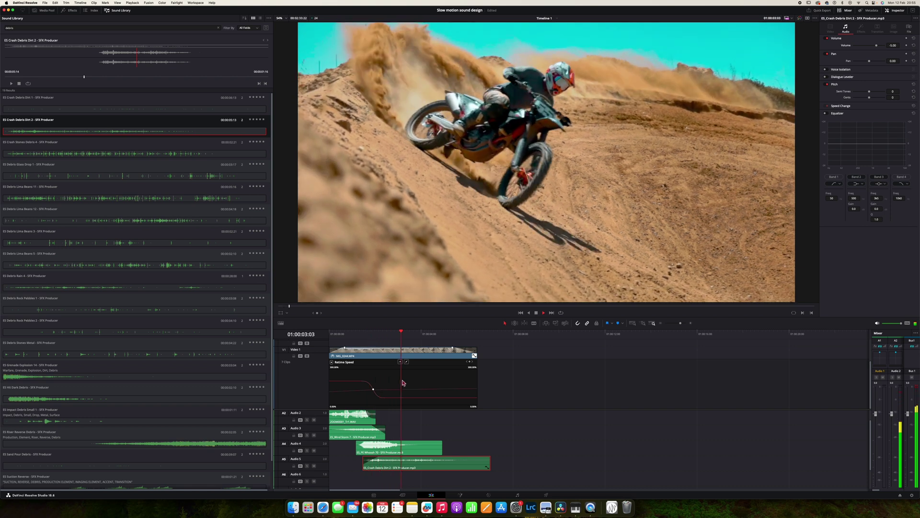
Try lengthening Wind Storm 7 on Audio 3, undo it, and slide the clip later instead
click(385, 430)
drag(386, 430, 472, 430)
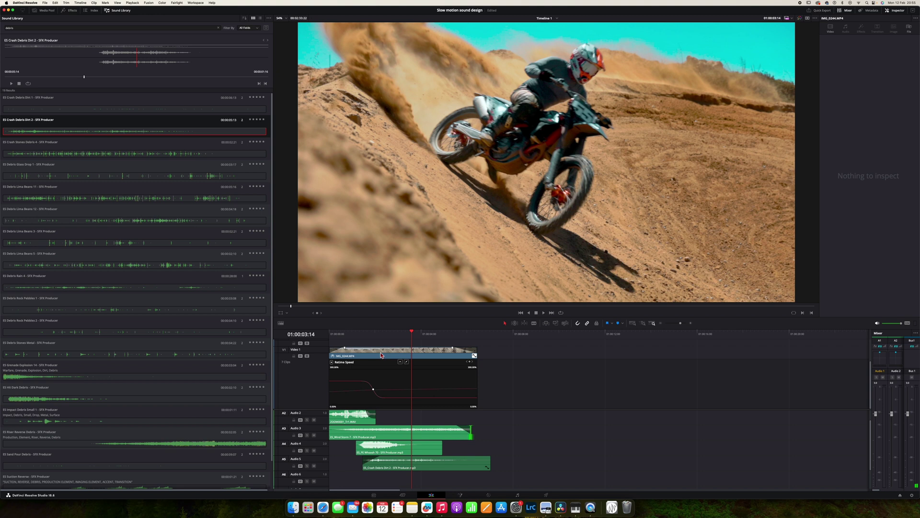
click(364, 335)
key(space)
key(super+z)
drag(357, 432, 384, 441)
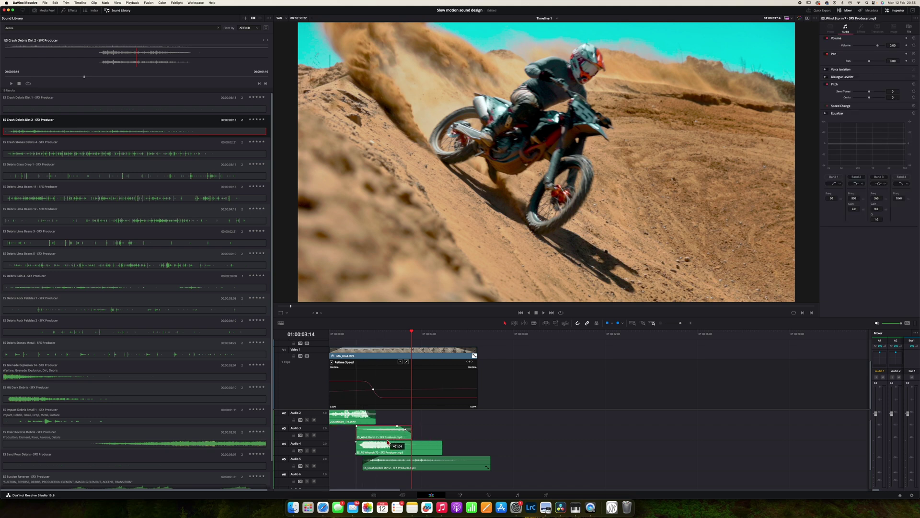
click(362, 335)
key(space)
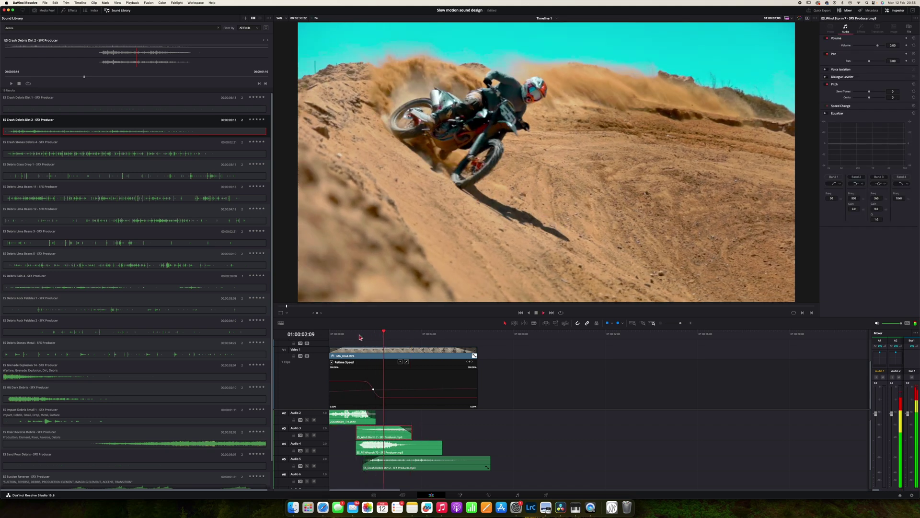
key(space)
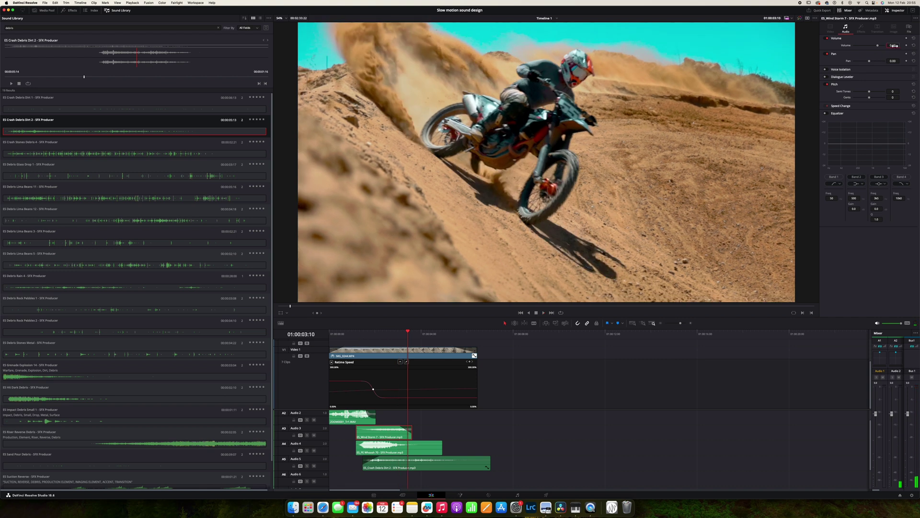
Lower the wind volume slightly, then move Wind Storm 7 earlier and shorten its end
drag(895, 45, 895, 46)
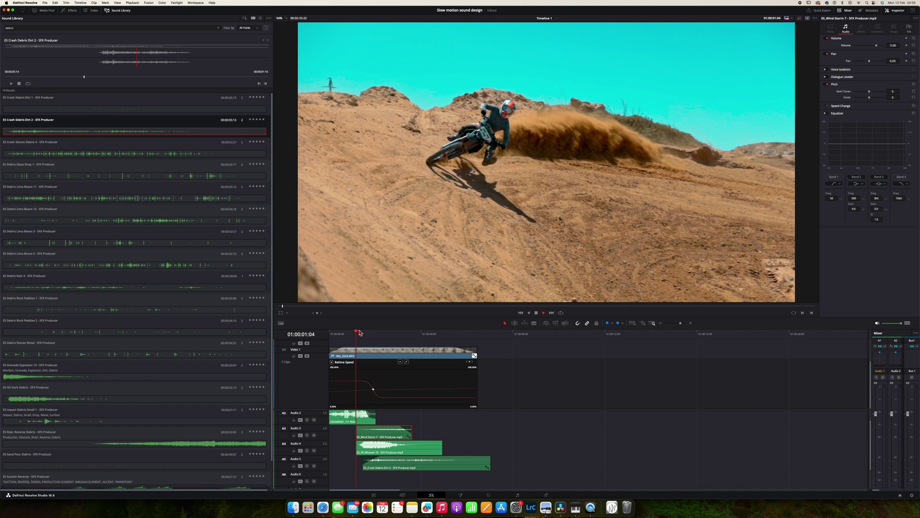
key(space)
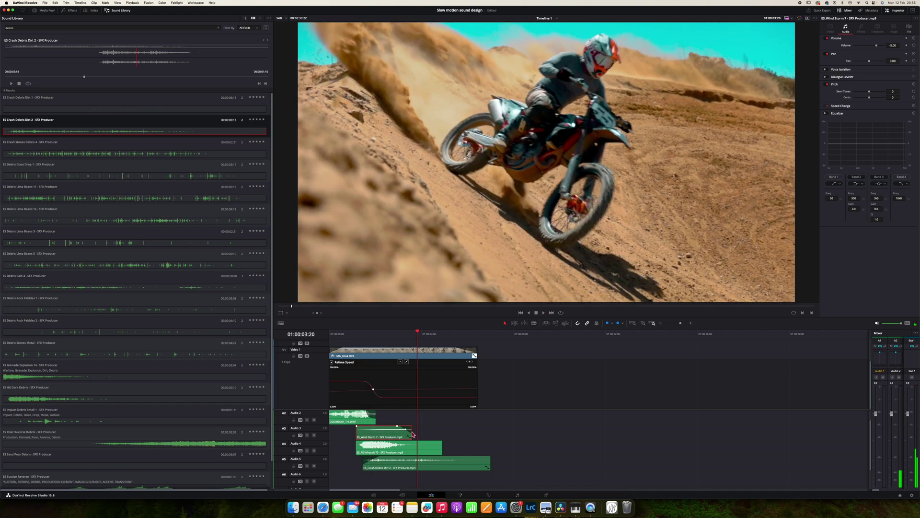
drag(416, 433, 482, 433)
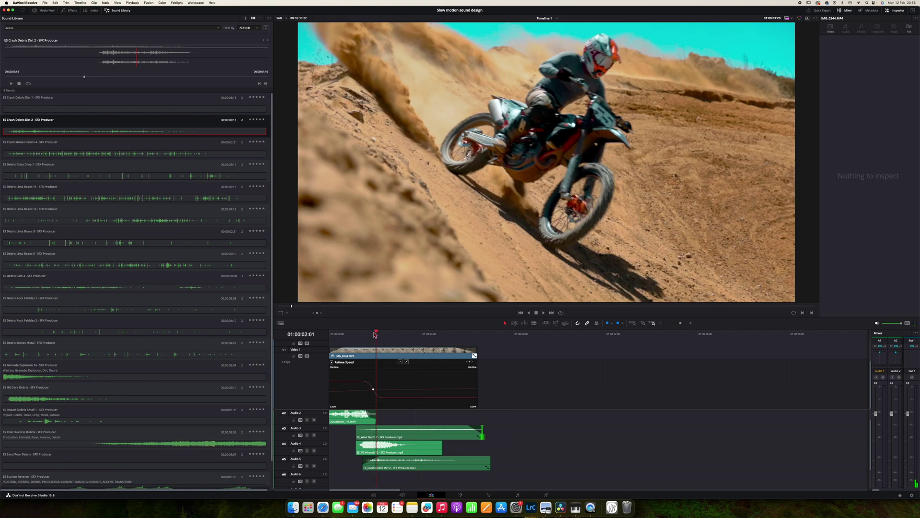
key(space)
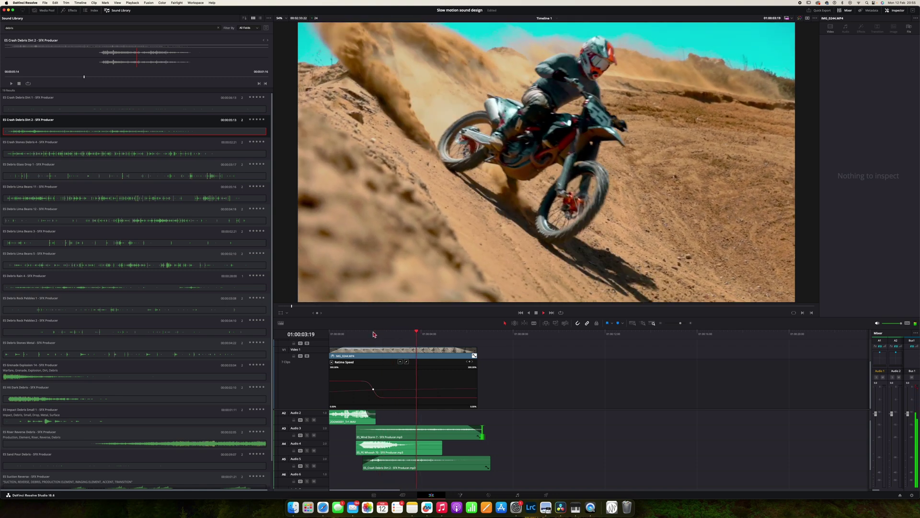
key(space)
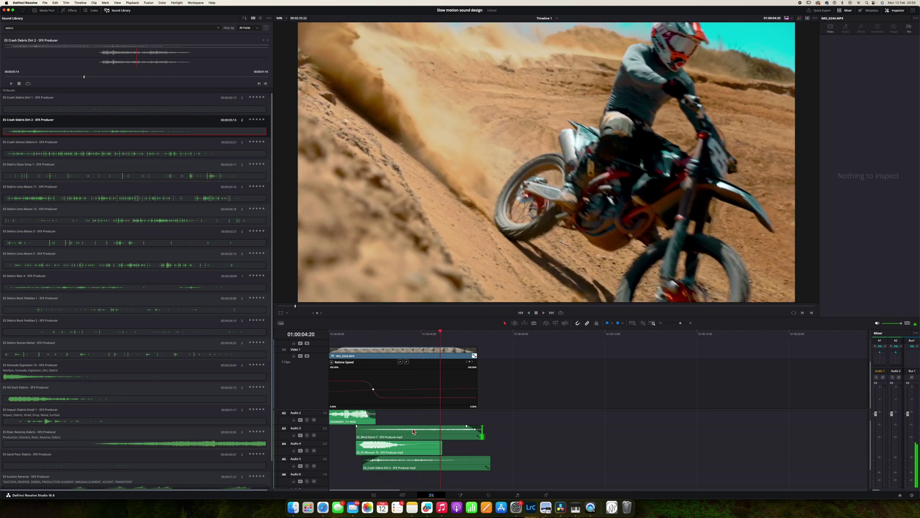
drag(411, 436, 363, 439)
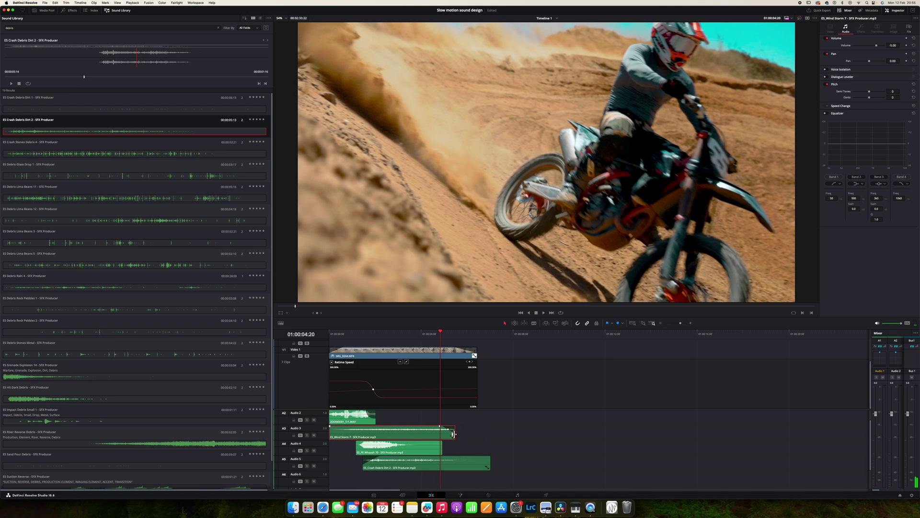
drag(454, 435, 377, 434)
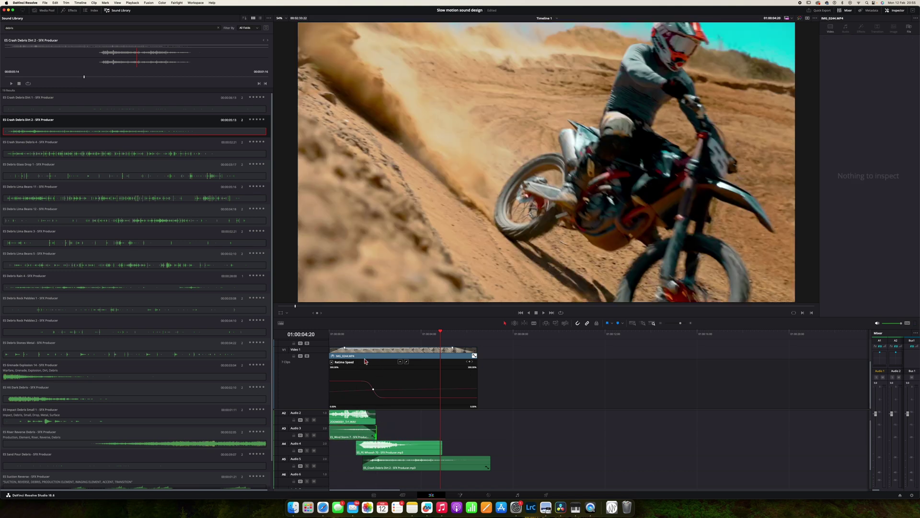
click(356, 339)
key(space)
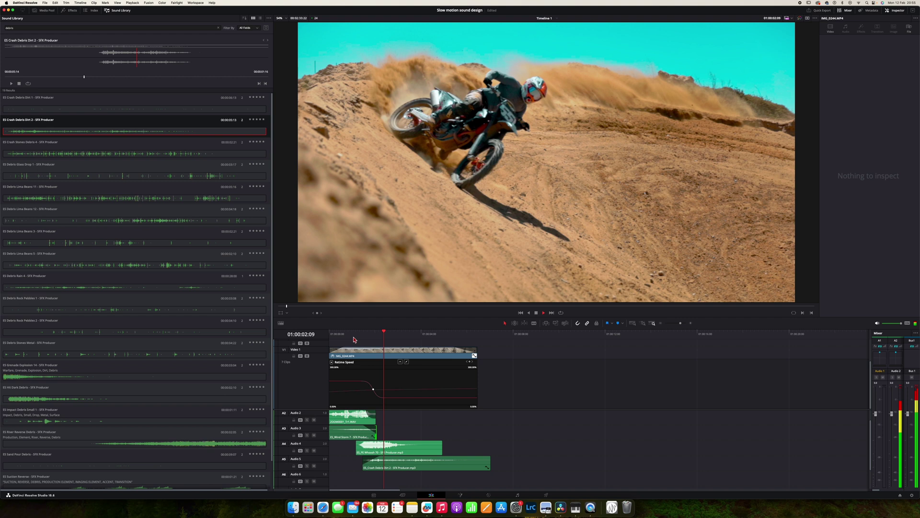
key(space)
Review the mix with Crash Debris Dirt 2 at -10 volume and bring back the Media Pool
click(432, 464)
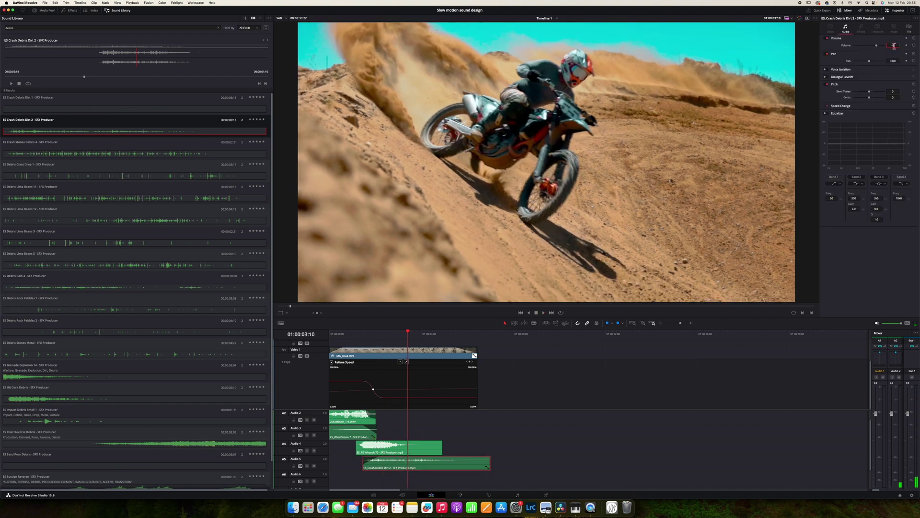
click(390, 331)
key(space)
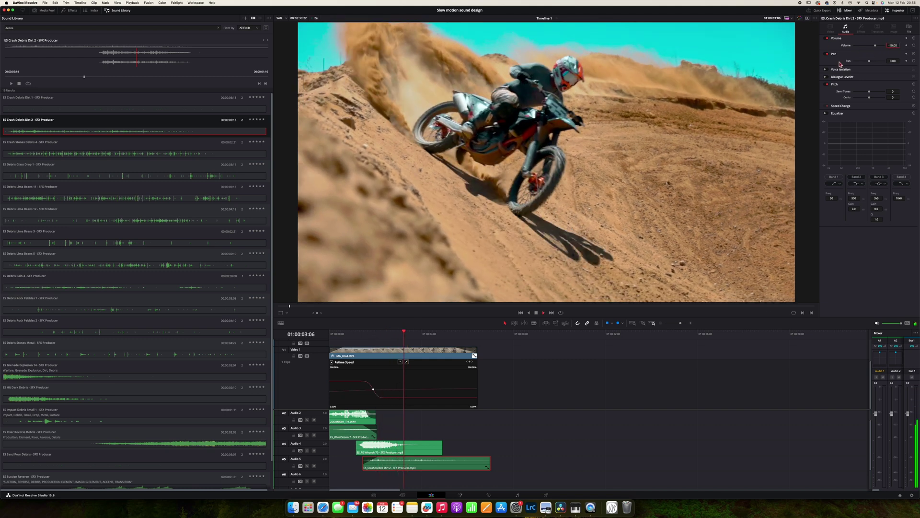
click(390, 331)
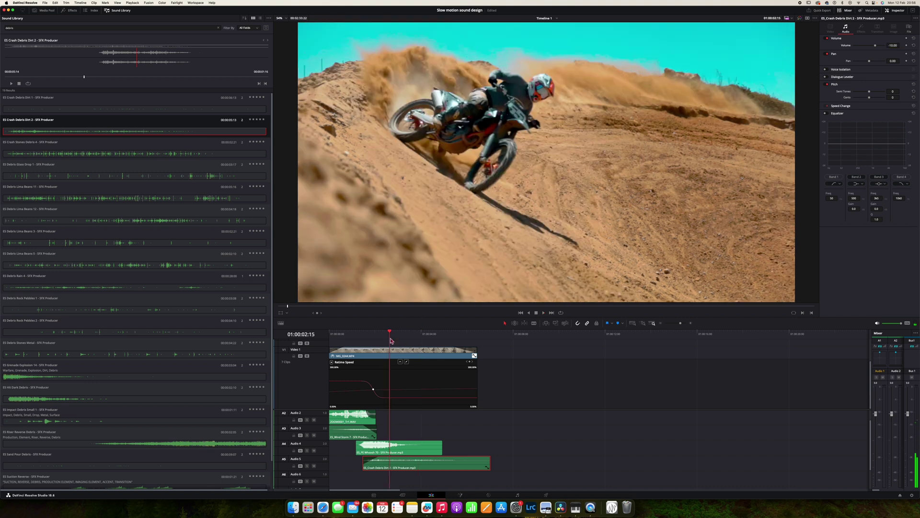
click(376, 331)
key(space)
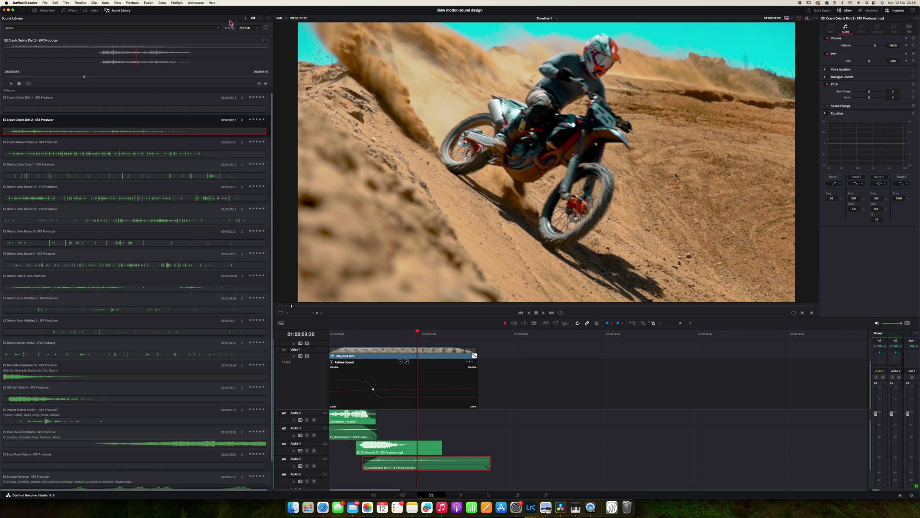
click(52, 13)
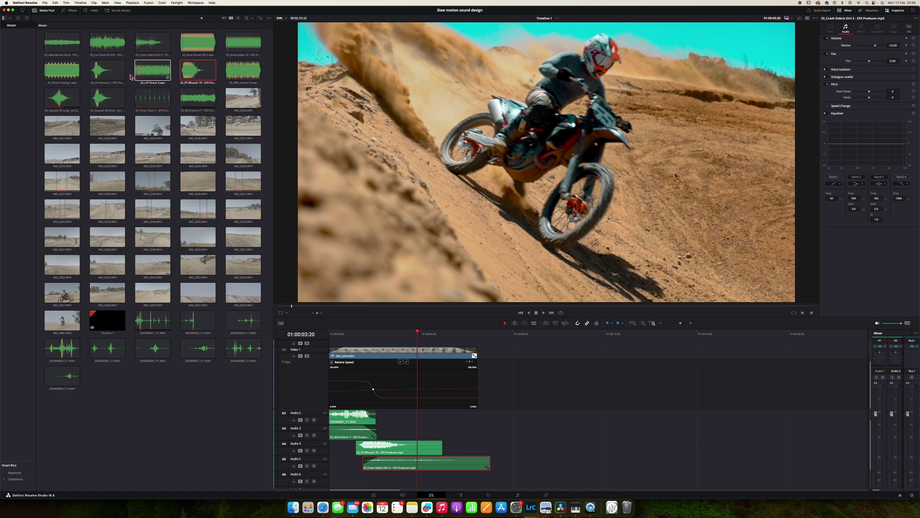
Audition ES_Hit Reverse 5, ES_Swoosh 09 Short and ES_Swoosh 03 Long
click(107, 74)
double_click(107, 74)
key(space)
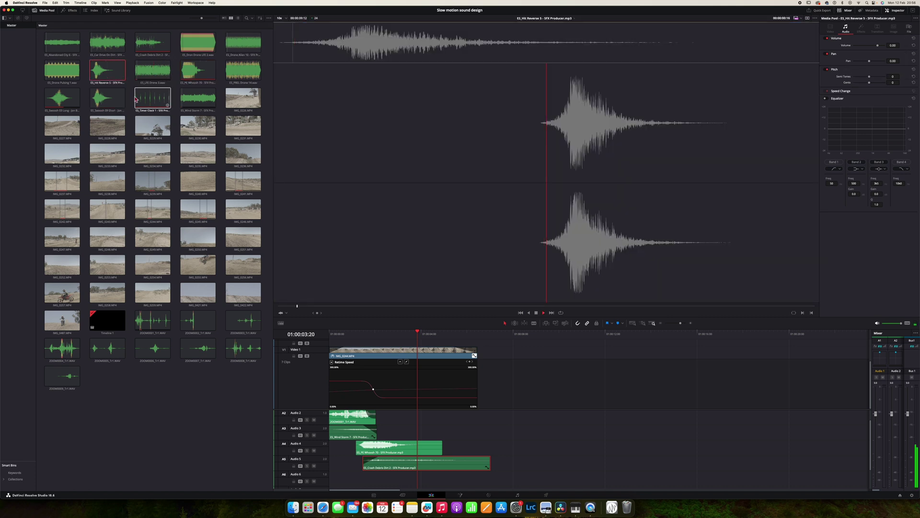
double_click(115, 101)
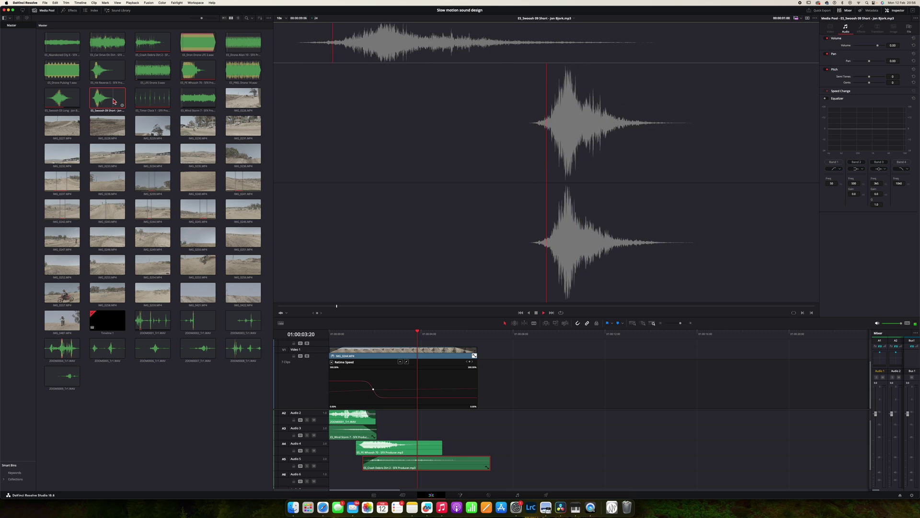
click(62, 100)
double_click(62, 101)
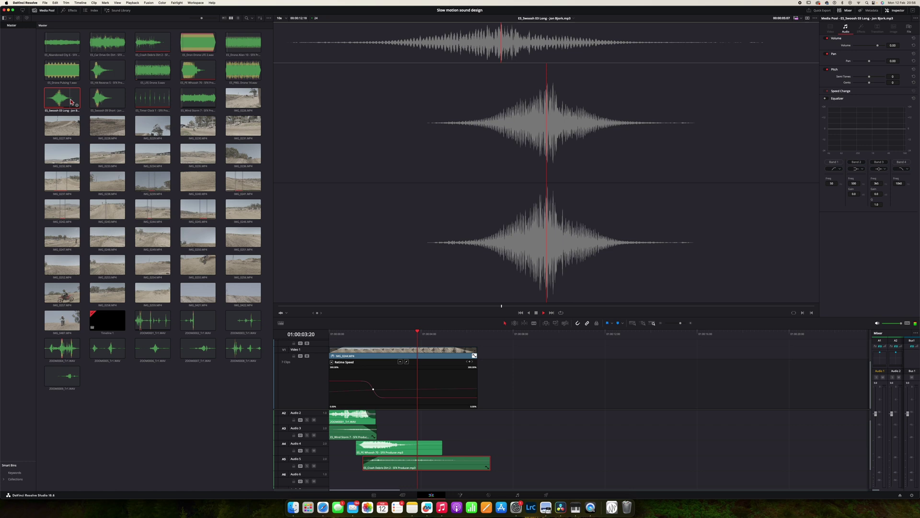
Put ES_Swoosh 03 Long on Audio 6, shift it slightly earlier, and play it back
drag(61, 101, 358, 477)
scroll(446, 446, down, 1)
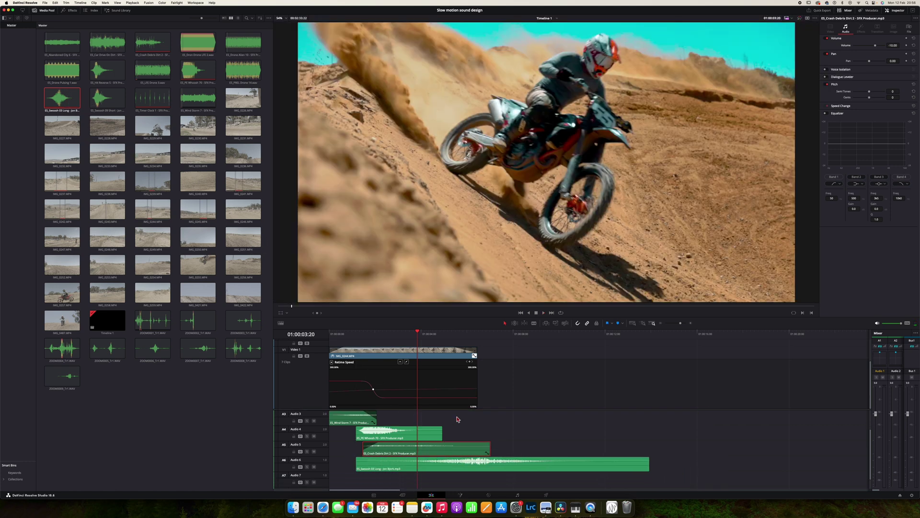
drag(424, 340, 460, 349)
drag(480, 469, 463, 471)
click(342, 338)
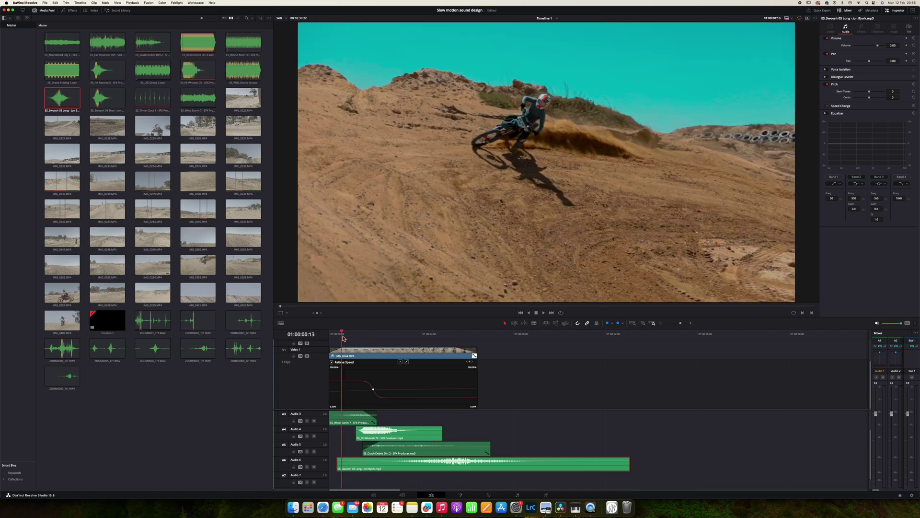
key(space)
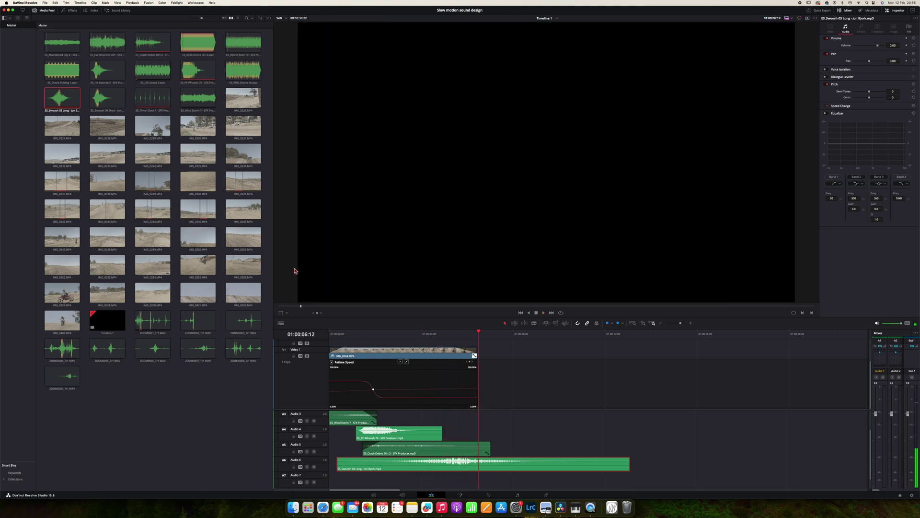
Preview ES_Timer Clock and drop it onto Audio 7, just before the ramp
click(152, 99)
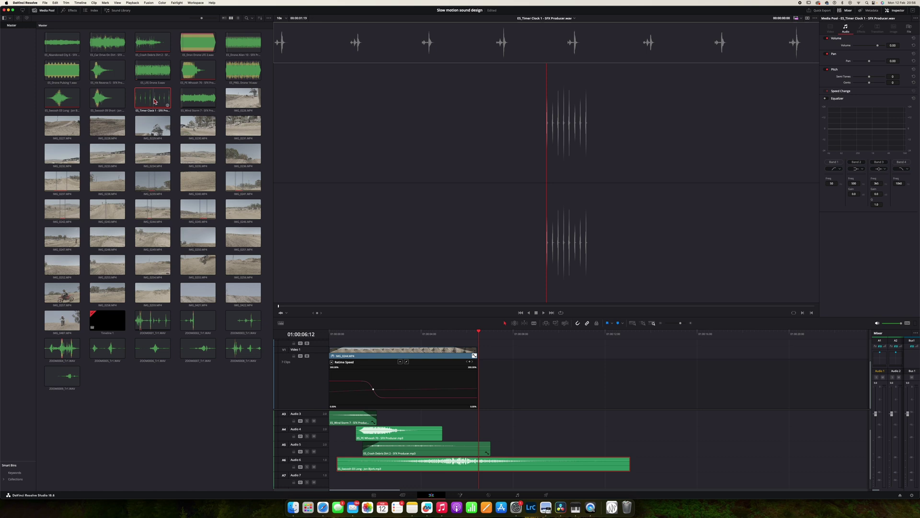
key(space)
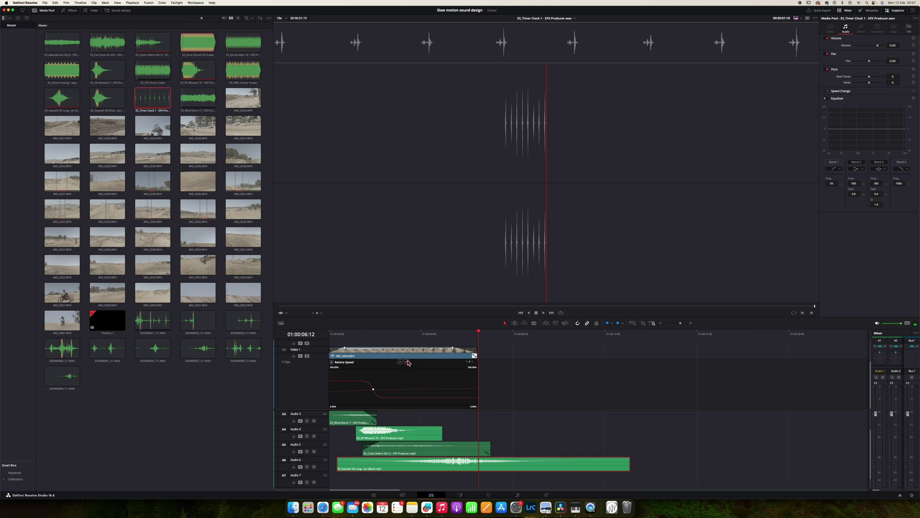
drag(148, 108, 380, 489)
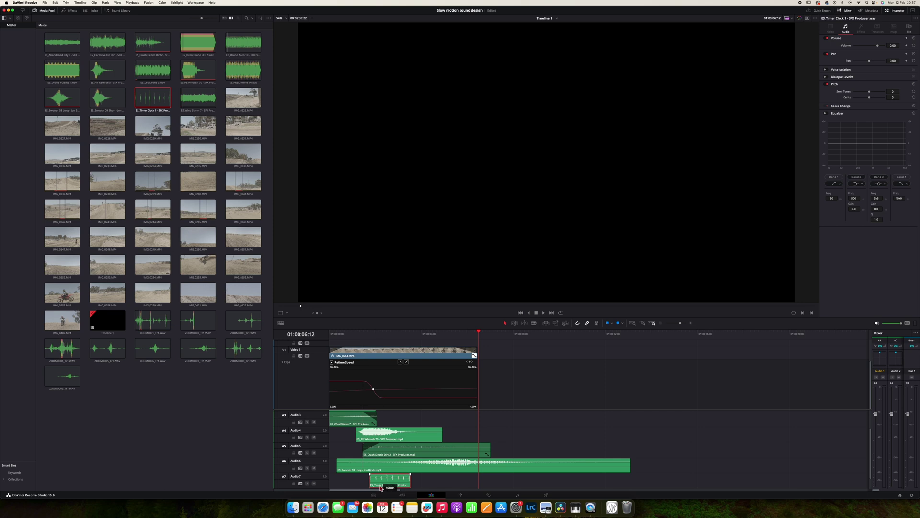
Set the ES_Timer Clock clip's Inspector volume to -12.00 and replay the ticking section
click(369, 336)
key(space)
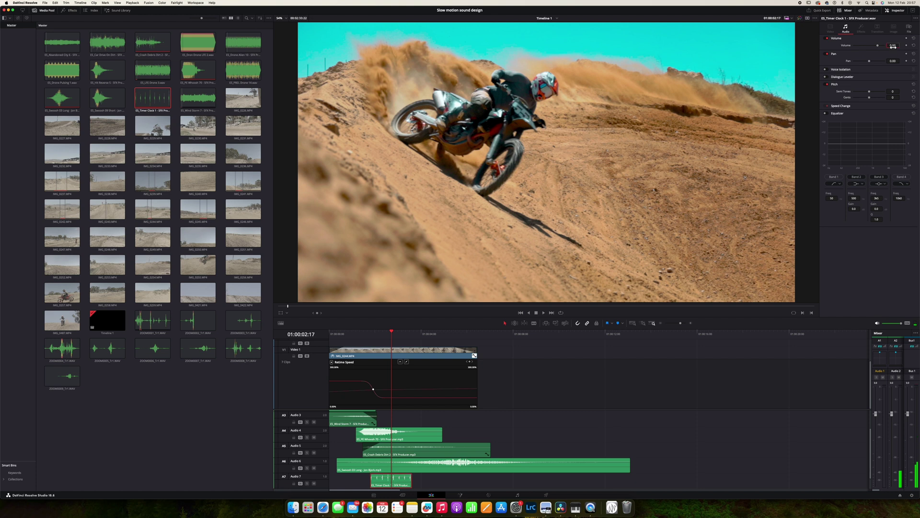
drag(891, 46, 891, 46)
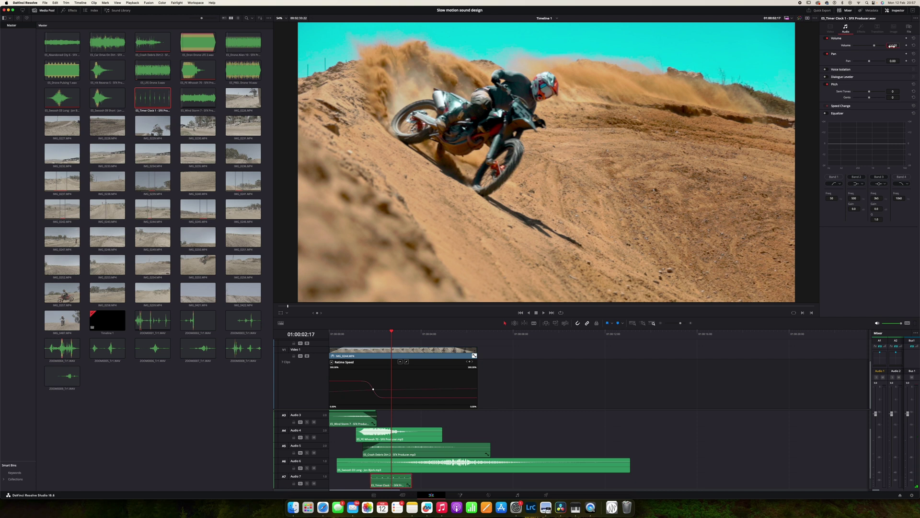
click(376, 335)
key(space)
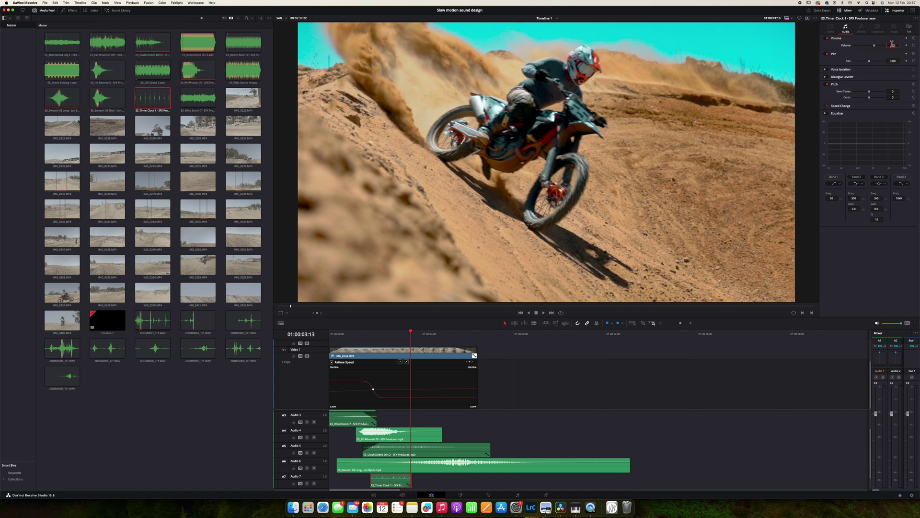
key(space)
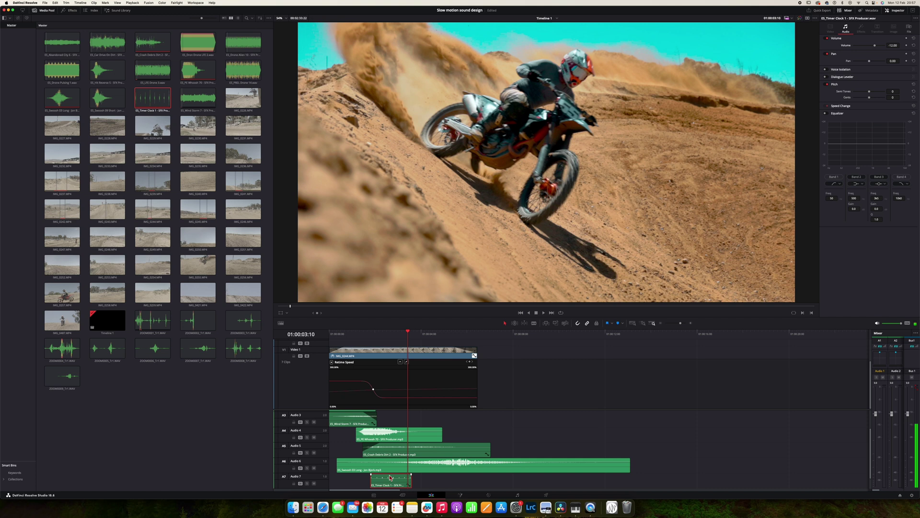
Trim the Timer Clock clip's right edge longer on Audio 7 and play it back
right_click(388, 484)
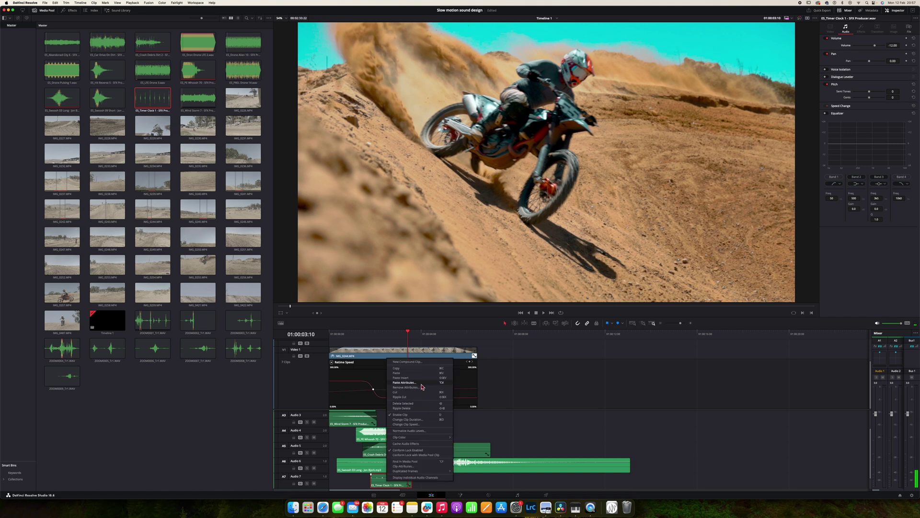
click(424, 425)
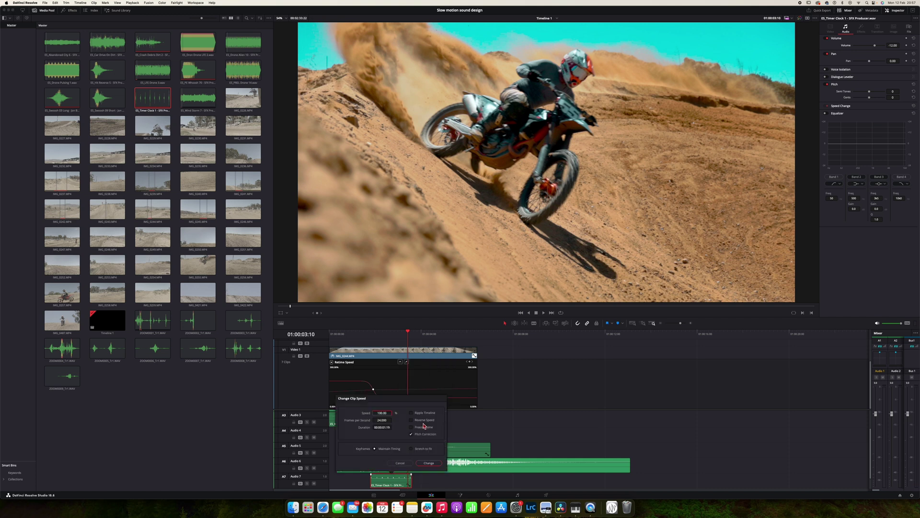
key(Escape)
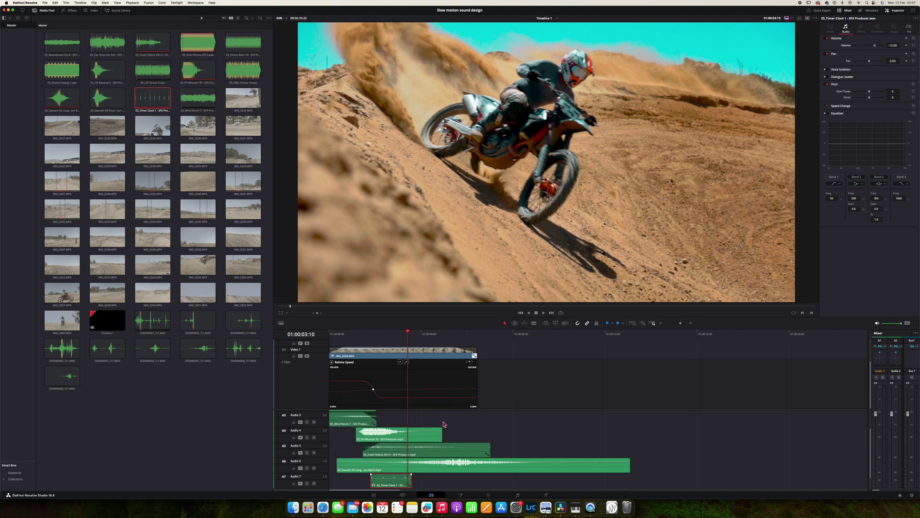
drag(410, 481, 453, 481)
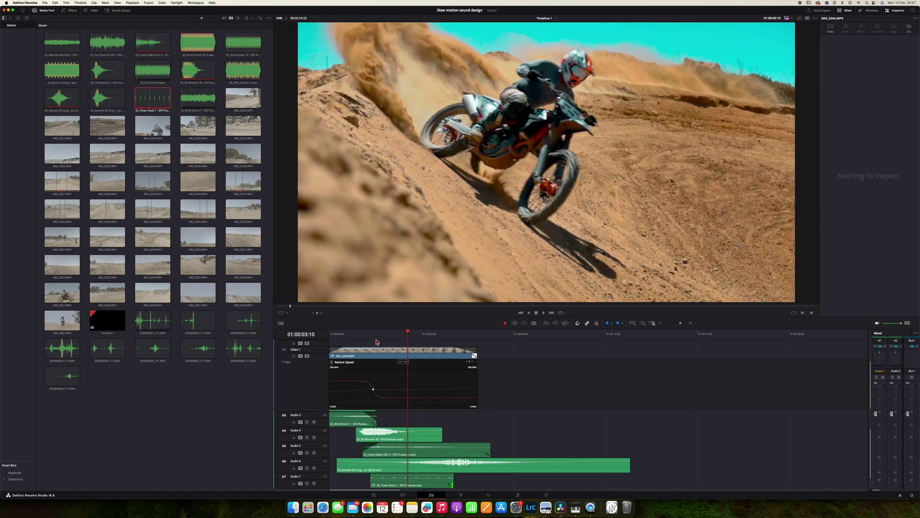
key(space)
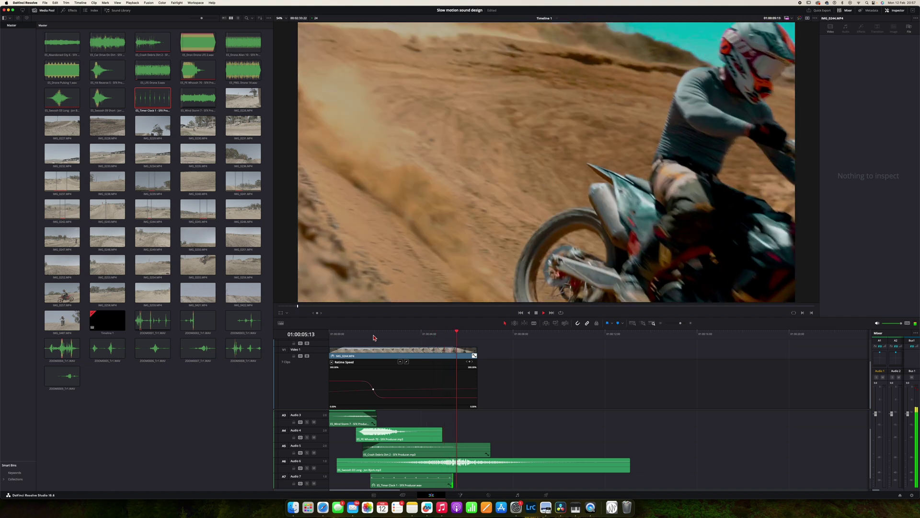
Paste a second ES_Timer Clock 1 copy after the first, nudge it earlier, and preview
click(401, 485)
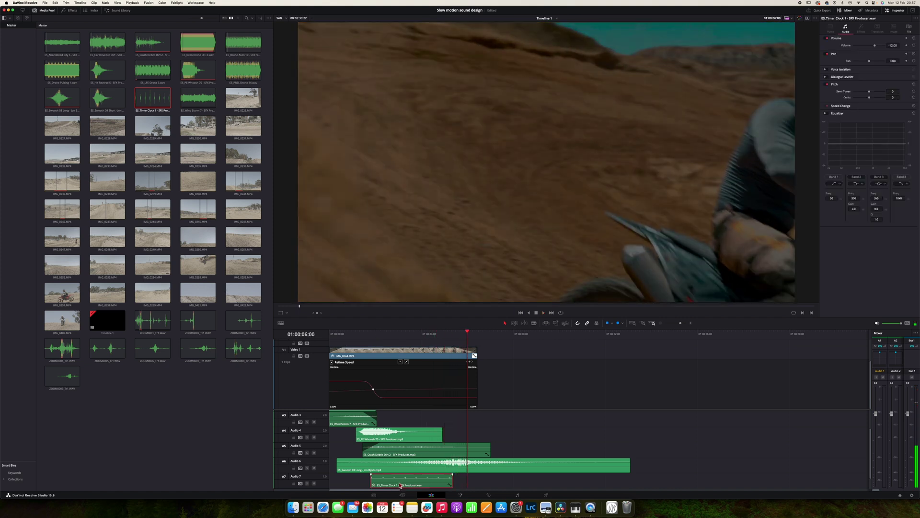
key(ctrl+v)
drag(490, 489, 474, 487)
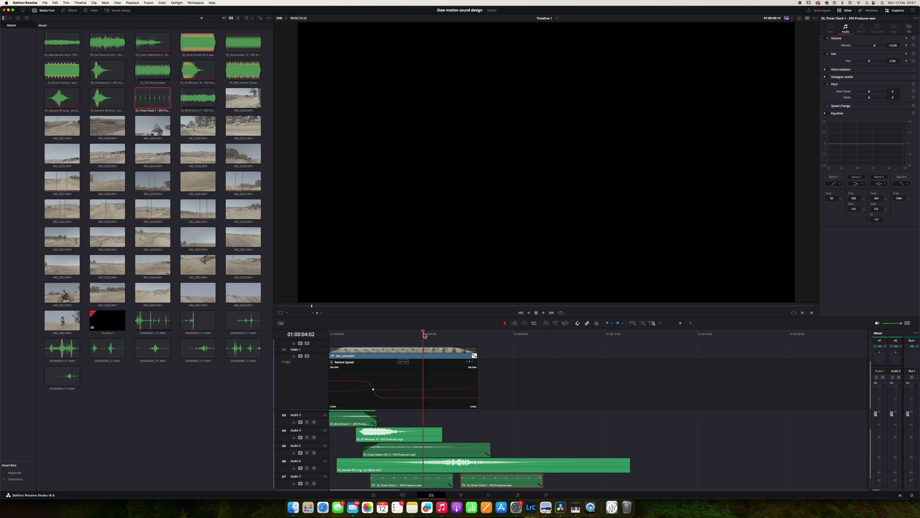
key(space)
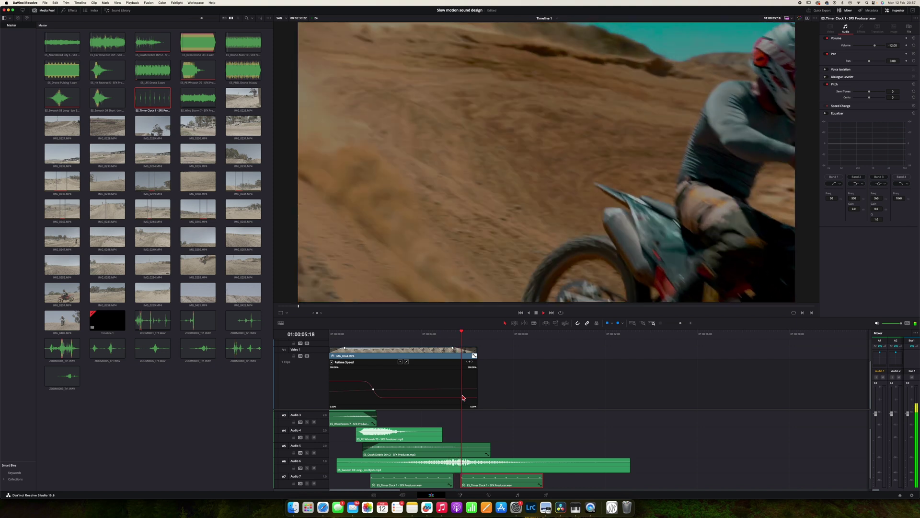
key(space)
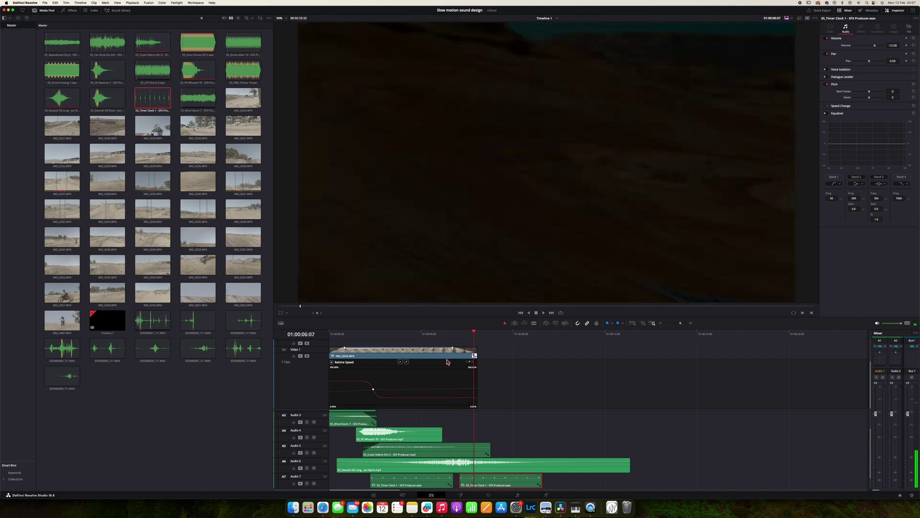
click(435, 334)
key(space)
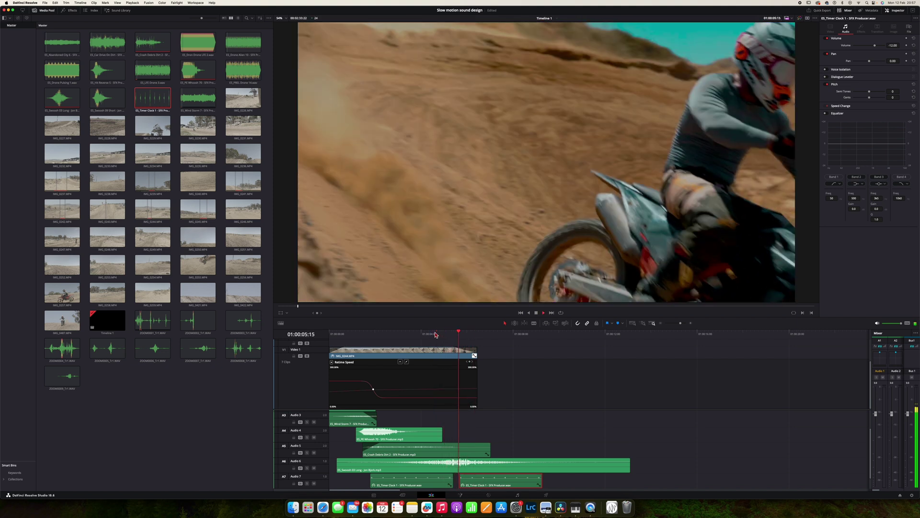
key(Home)
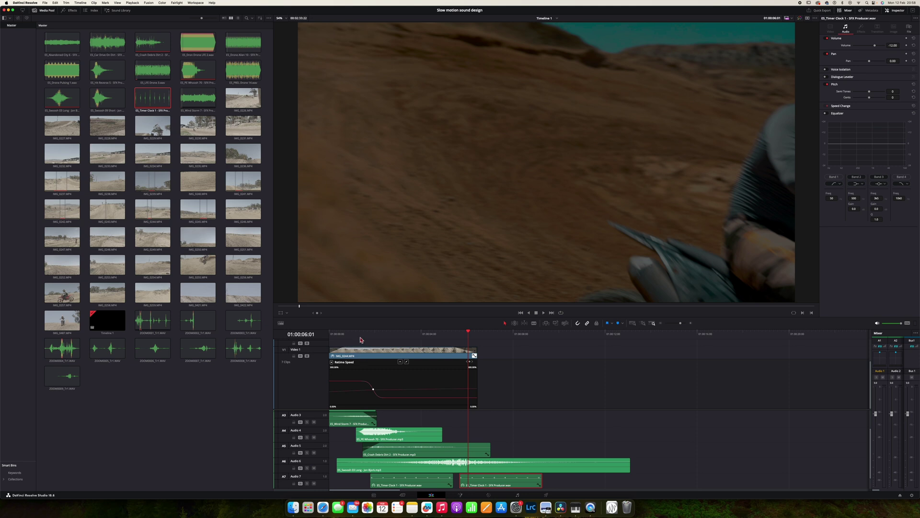
click(329, 335)
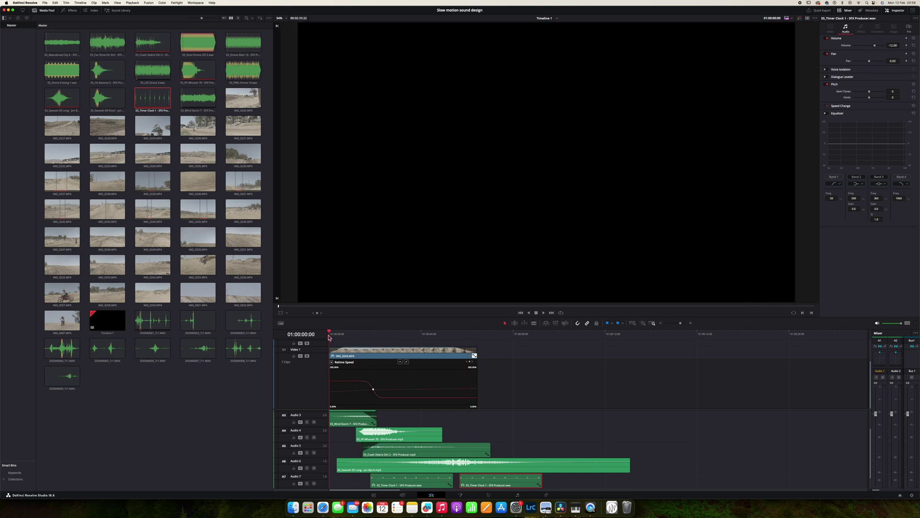
click(365, 357)
key(space)
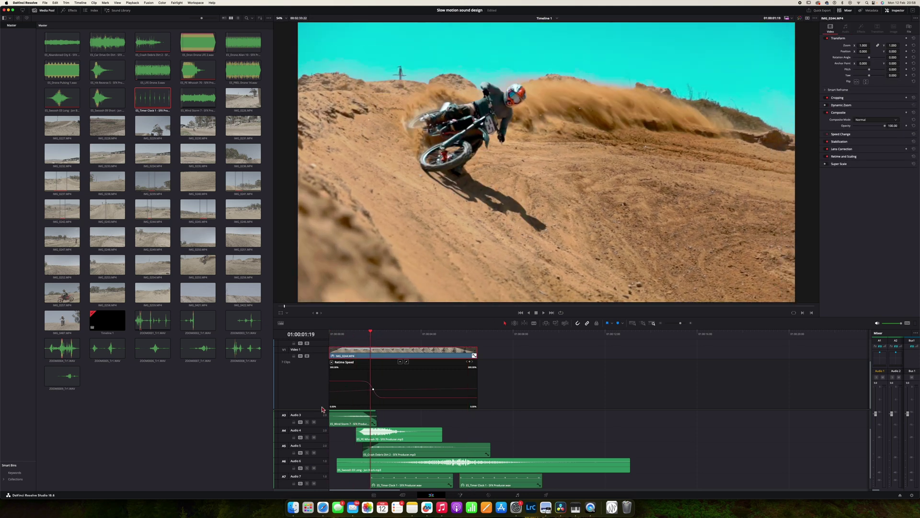
scroll(314, 429, down, 1)
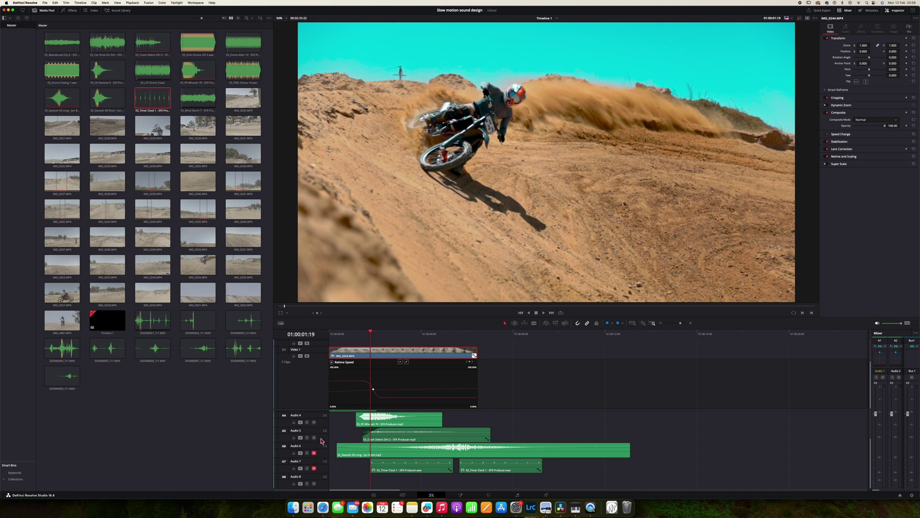
scroll(316, 435, up, 2)
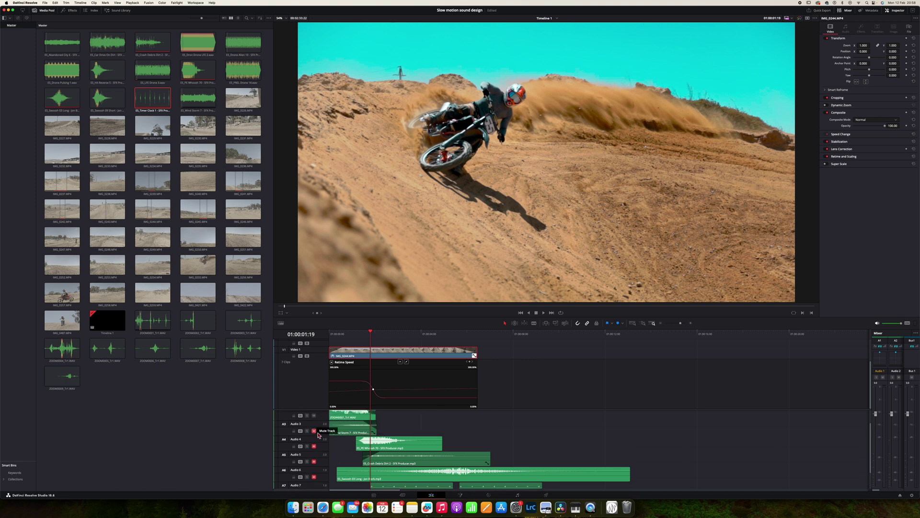
scroll(318, 435, up, 1)
scroll(323, 438, up, 1)
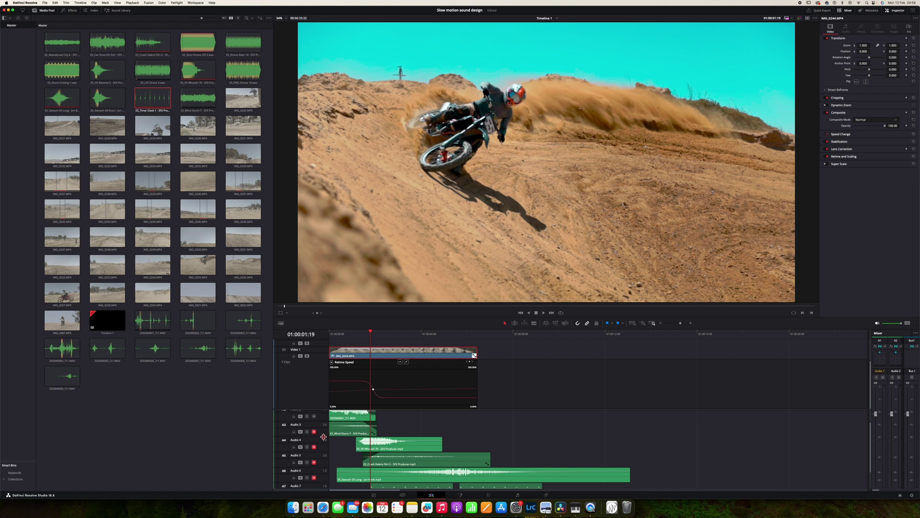
scroll(335, 421, down, 1)
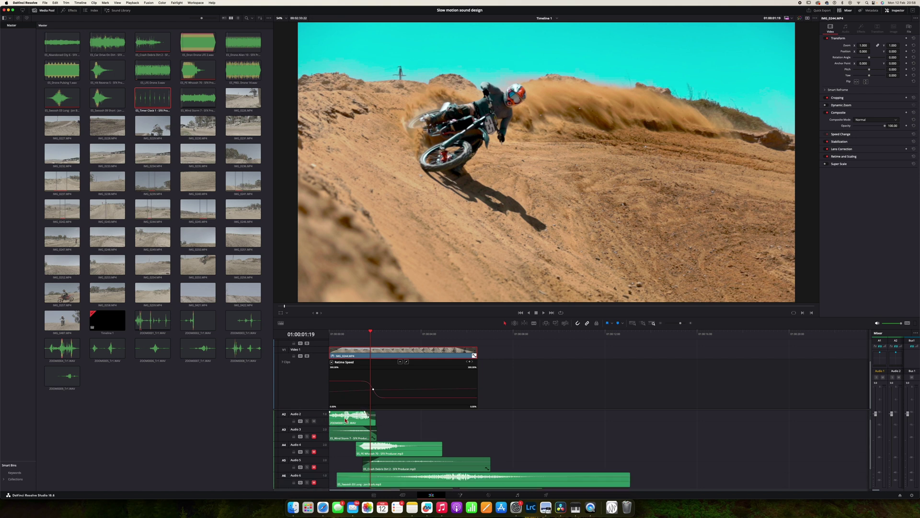
click(342, 332)
key(space)
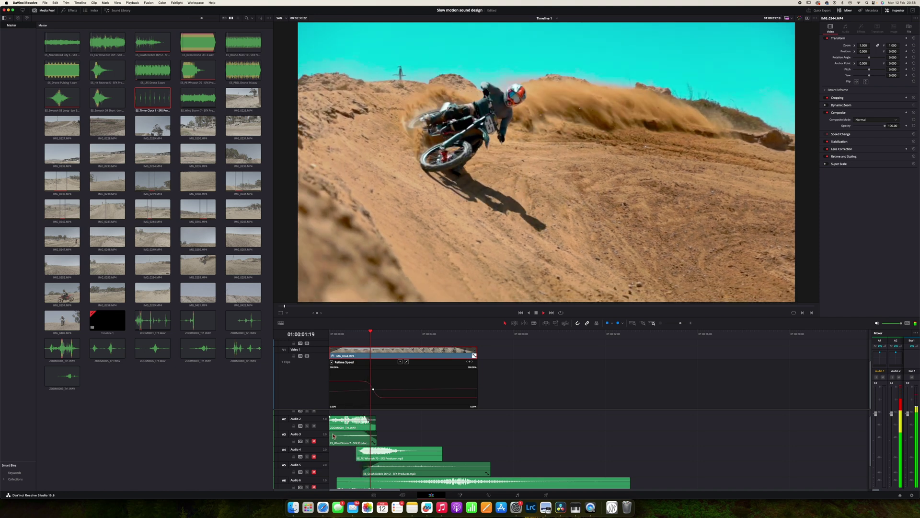
click(330, 334)
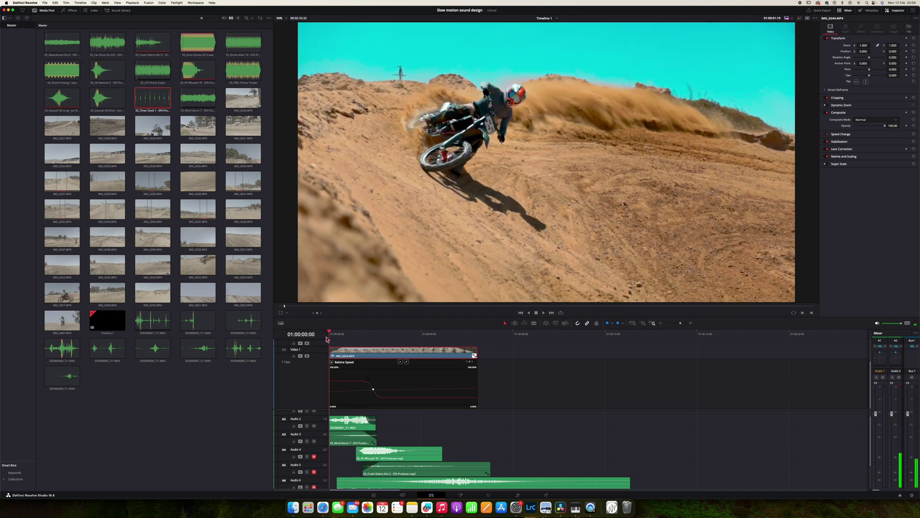
key(space)
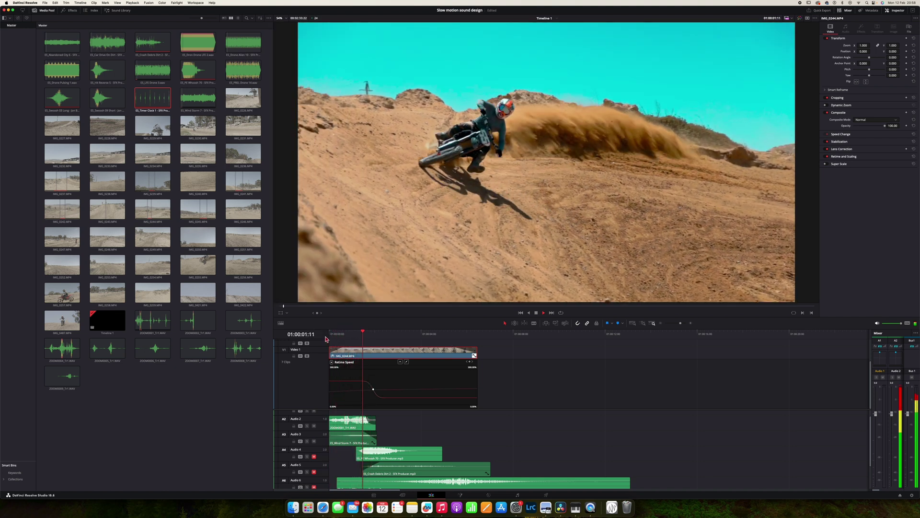
key(space)
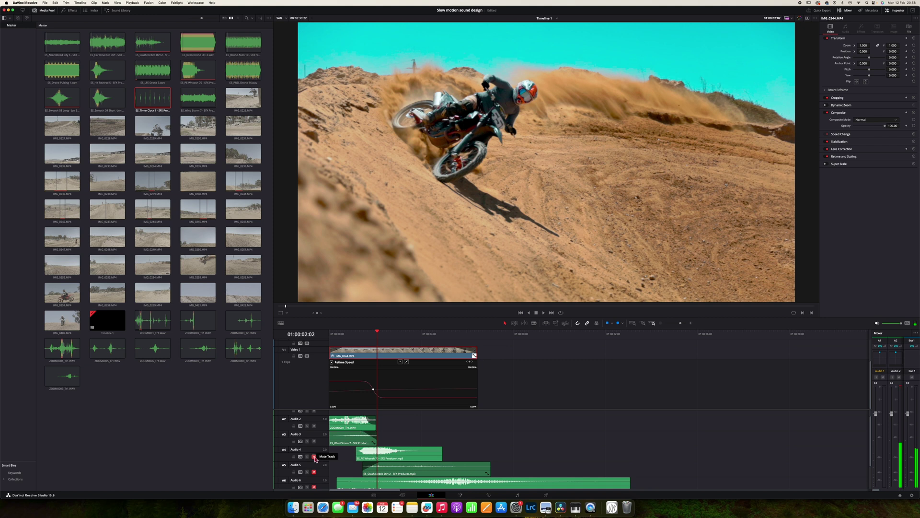
key(space)
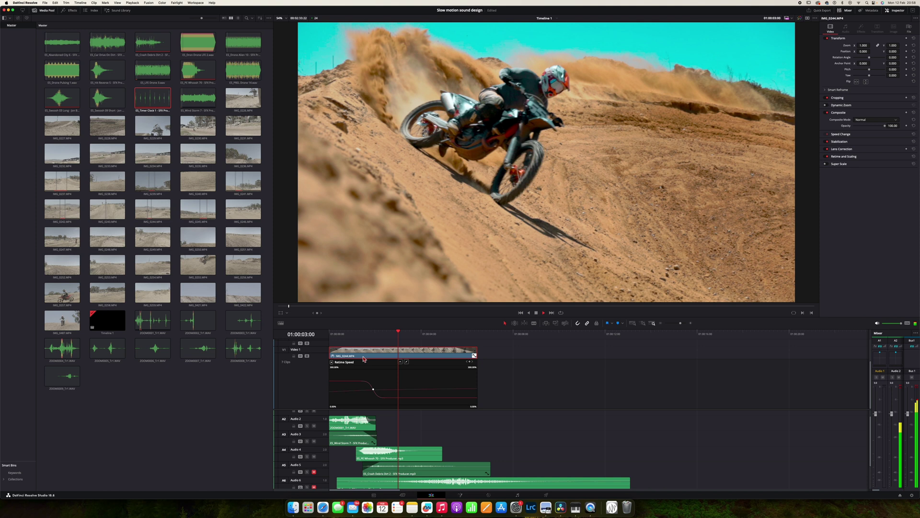
key(space)
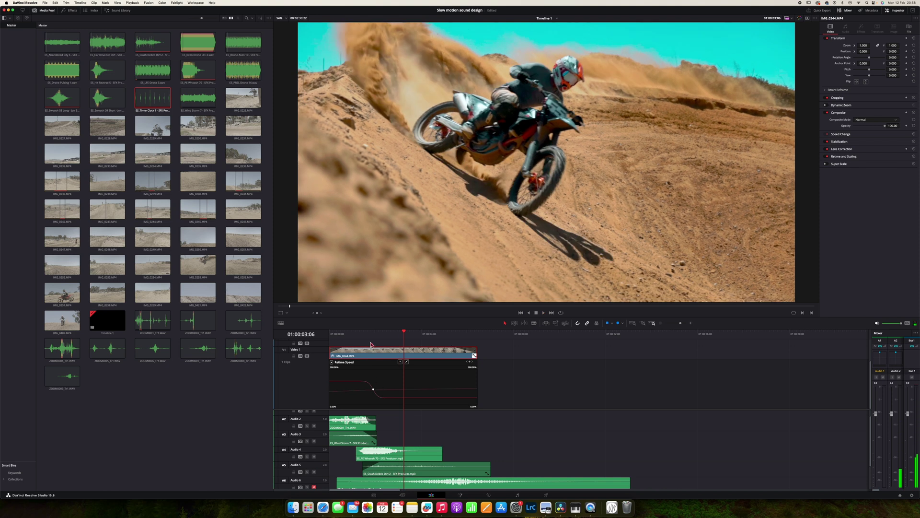
click(363, 337)
key(space)
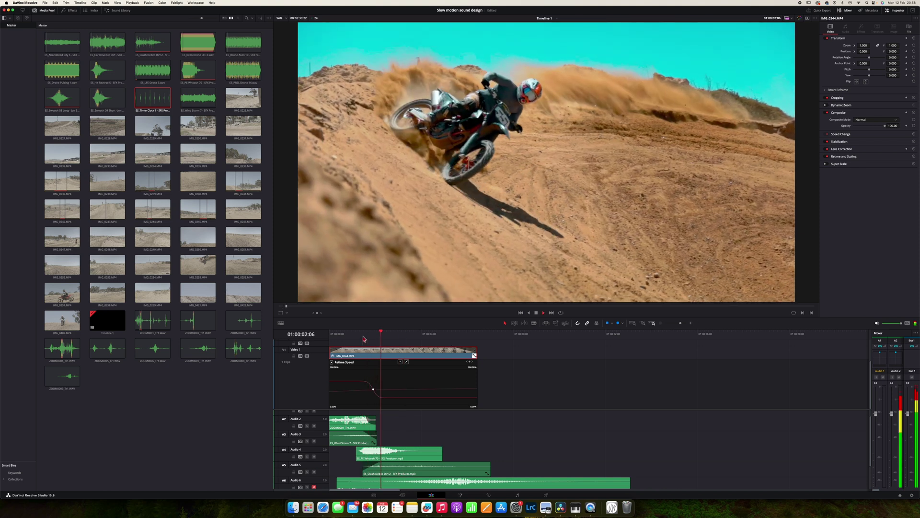
key(space)
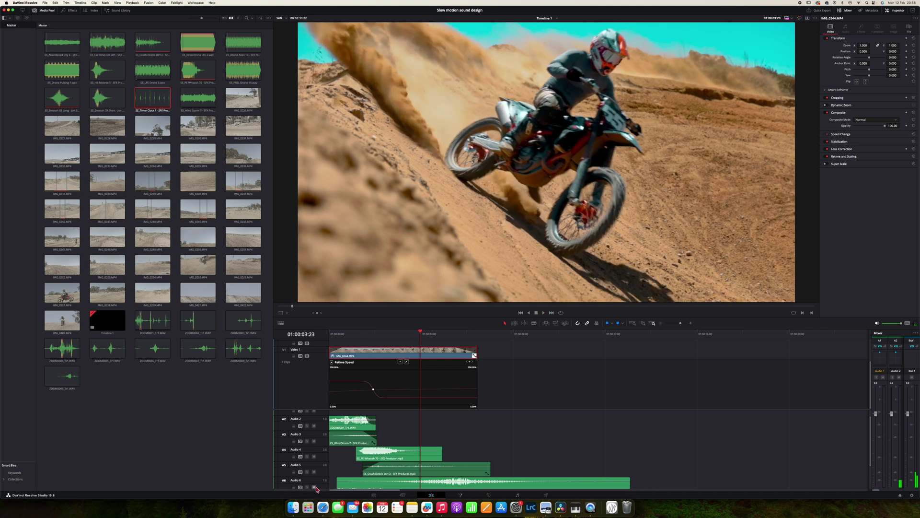
click(337, 334)
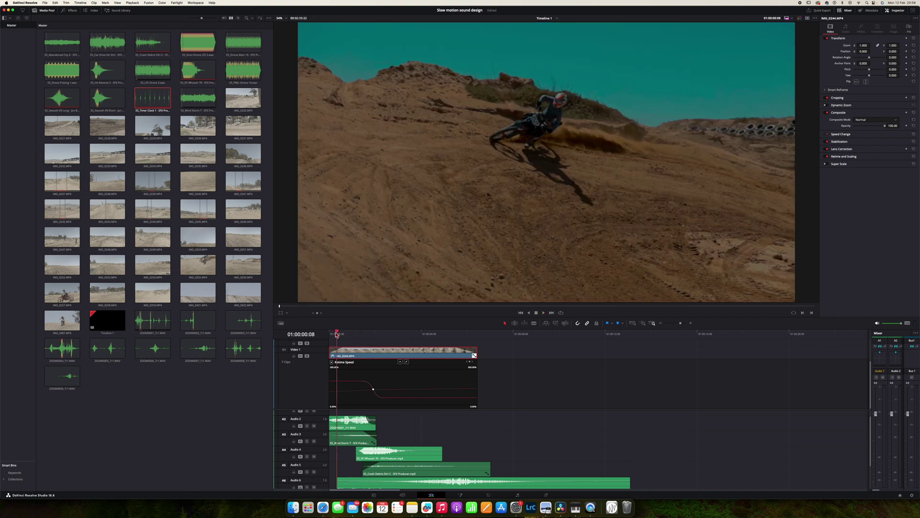
key(space)
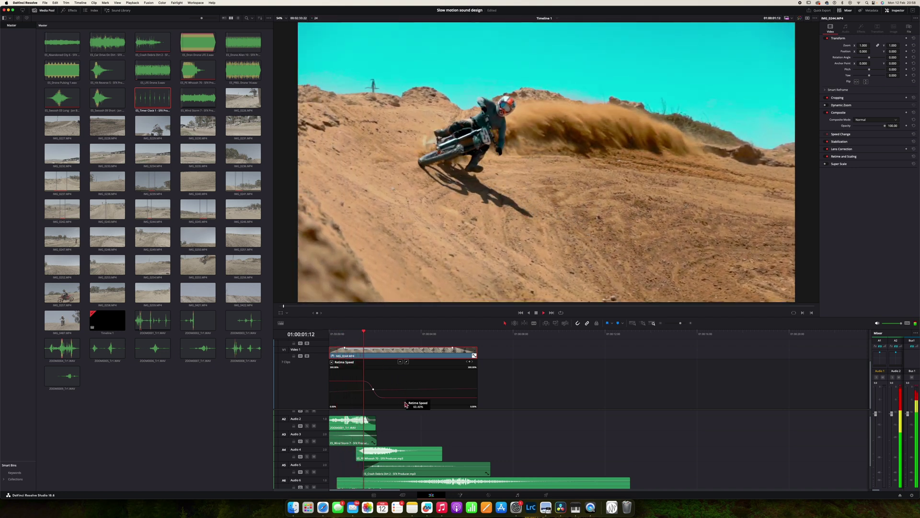